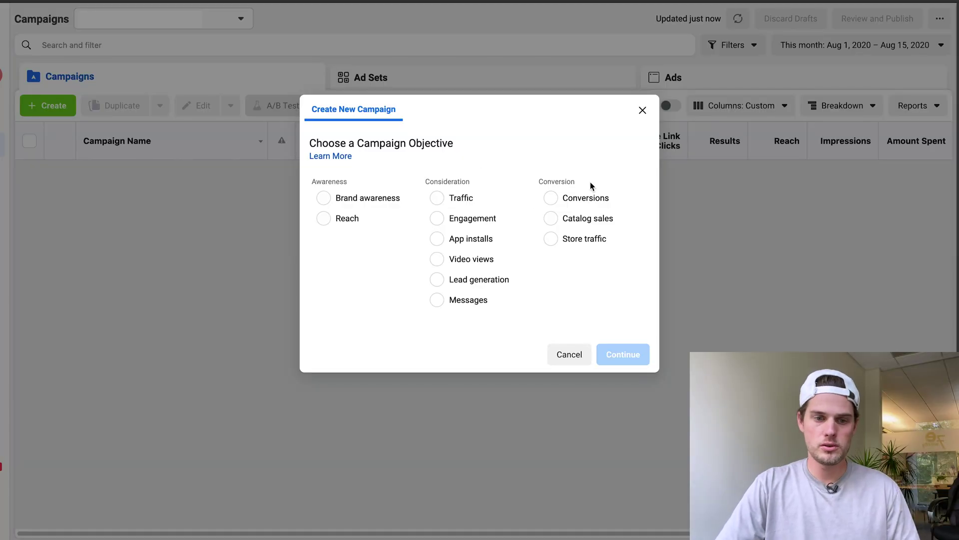
# Choose the Traffic objective and review the new campaign draft's settings form.
pyautogui.click(437, 198)
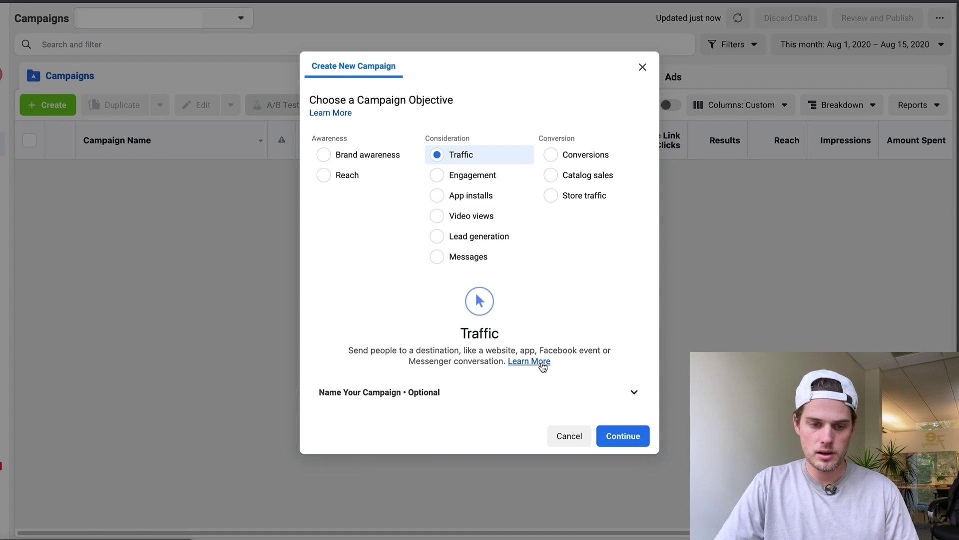
pyautogui.click(630, 439)
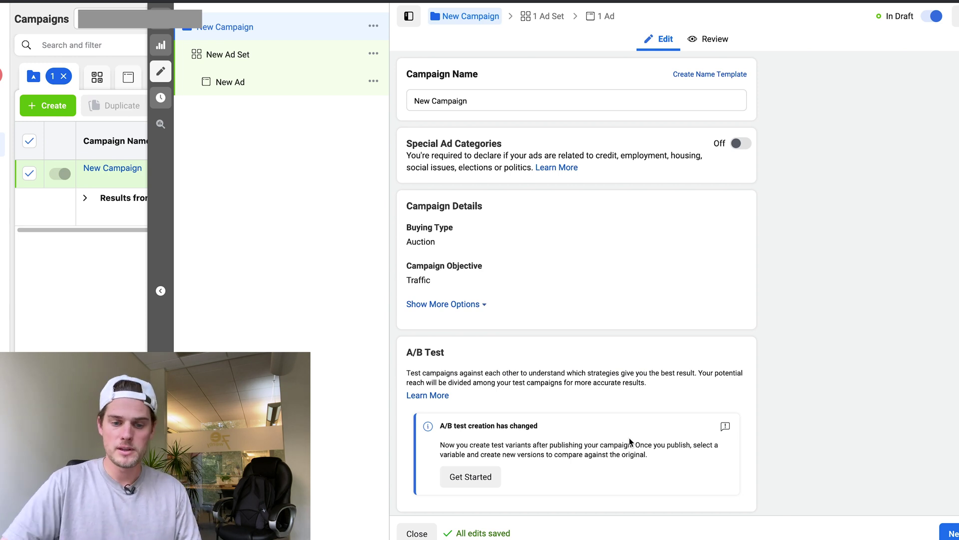
pyautogui.scroll(-2, 475, 235)
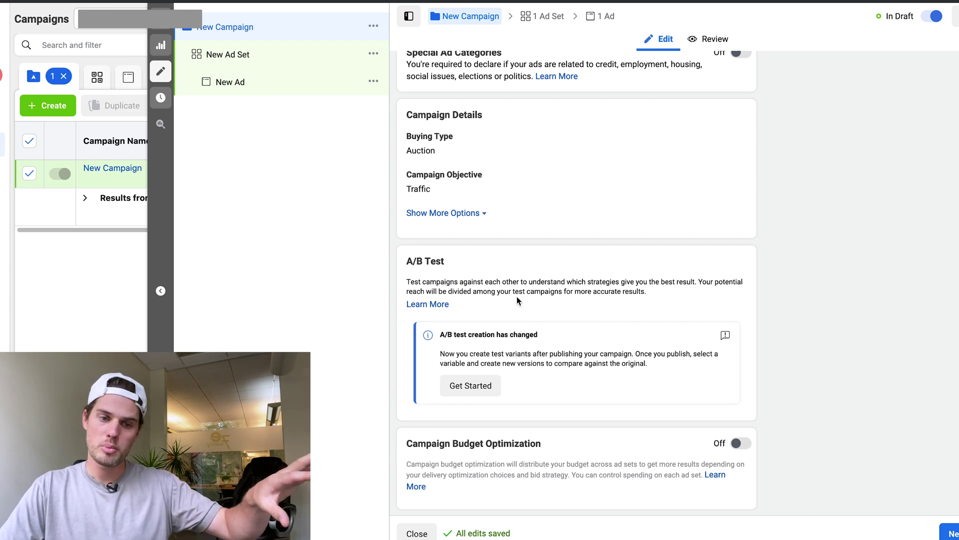
pyautogui.scroll(-1, 516, 266)
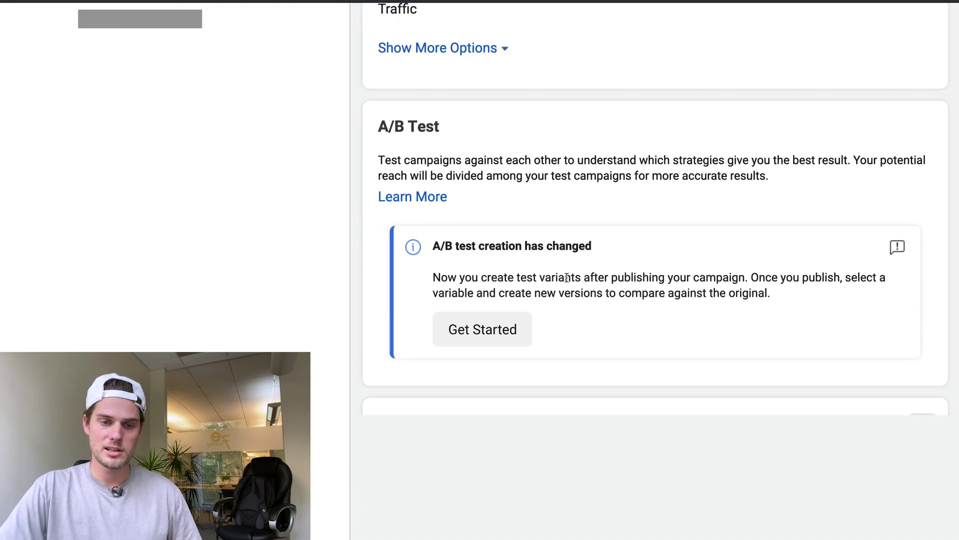
# Make this campaign the A/B test control, noting that variants are added after publishing.
pyautogui.click(474, 330)
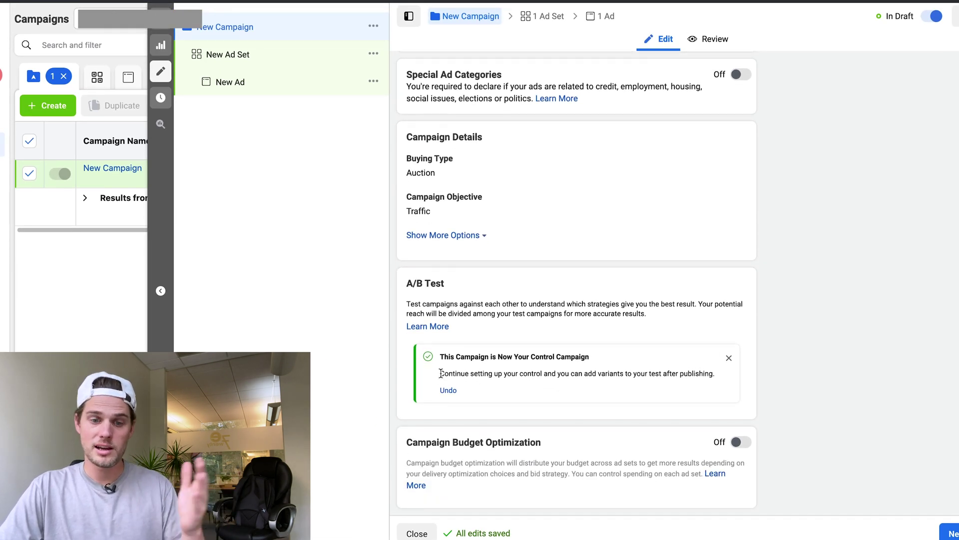
pyautogui.moveTo(440, 373); pyautogui.dragTo(695, 375)
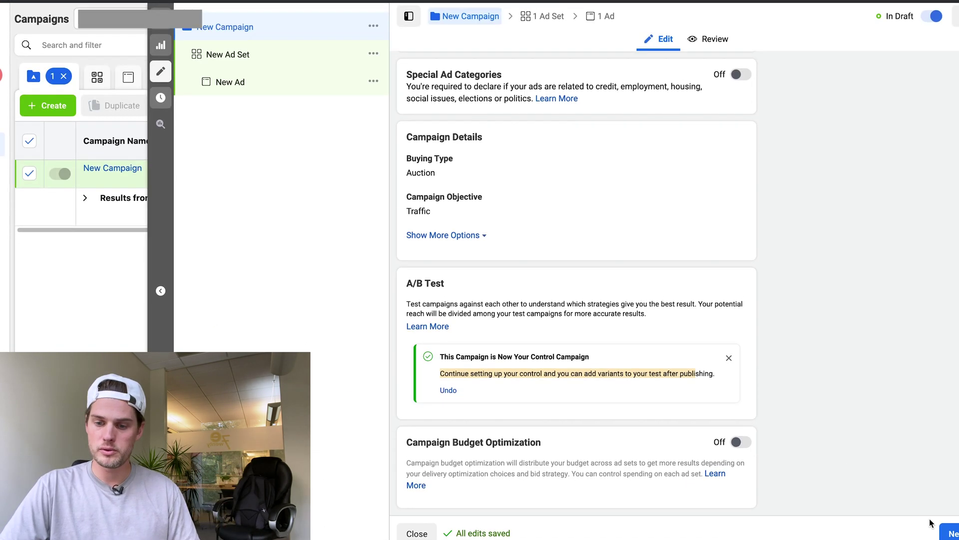
# Give the ad the website URL youtube.com to load its preview, then publish the campaign.
pyautogui.click(952, 533)
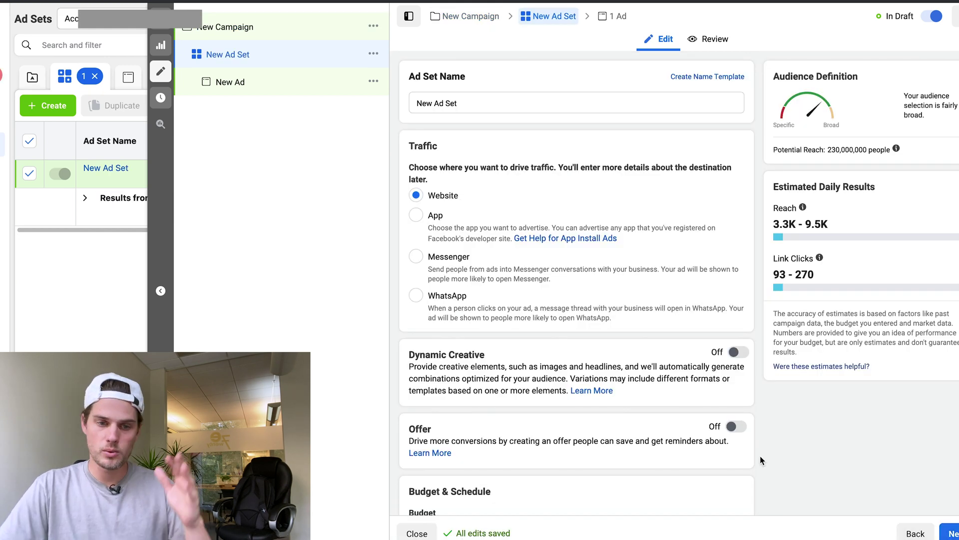
pyautogui.scroll(-10, 761, 459)
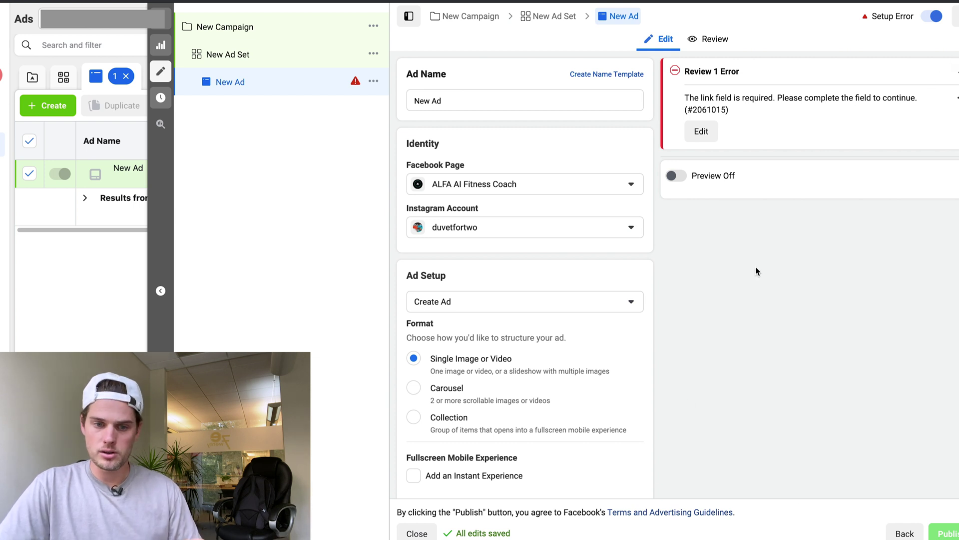
pyautogui.scroll(-10, 662, 286)
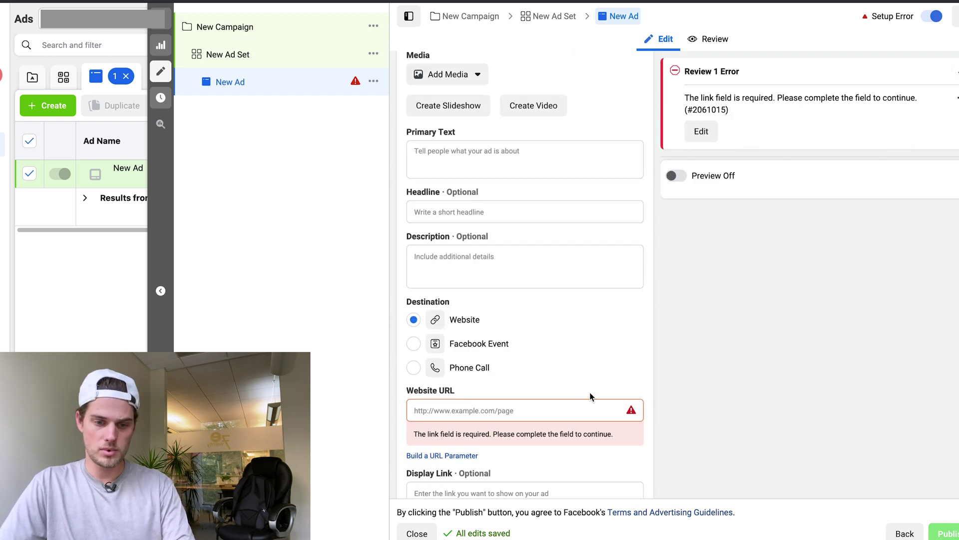
pyautogui.click(516, 407)
pyautogui.write('youtube.')
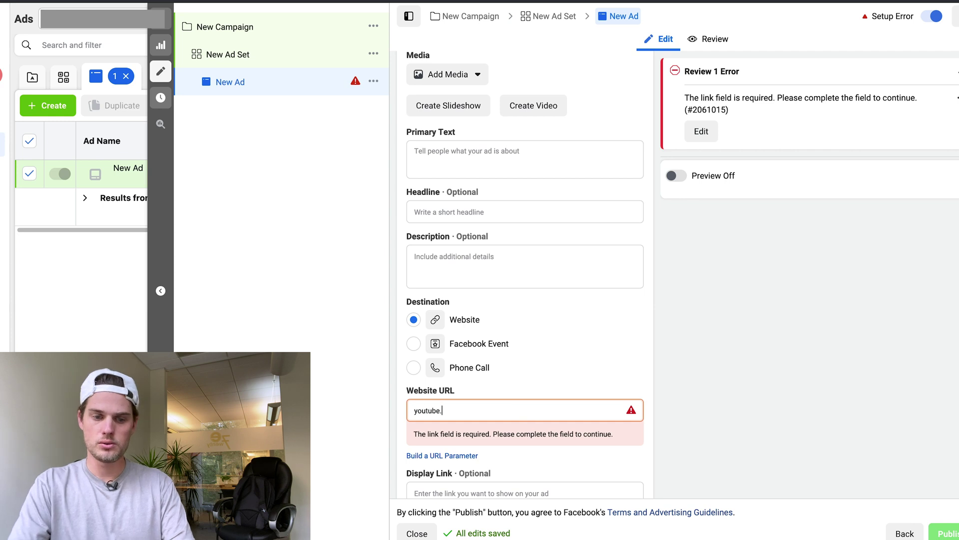
pyautogui.write('com')
pyautogui.click(696, 301)
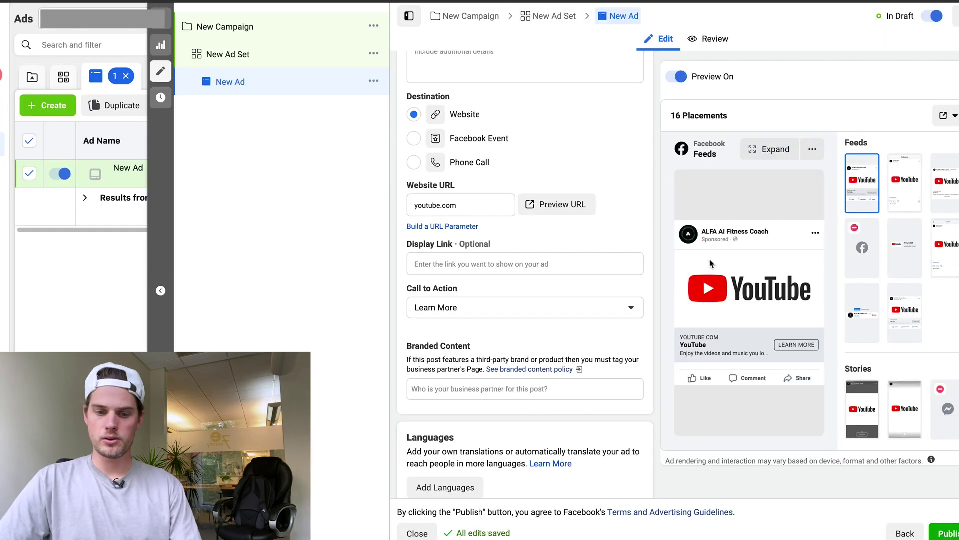
pyautogui.scroll(-5, 709, 259)
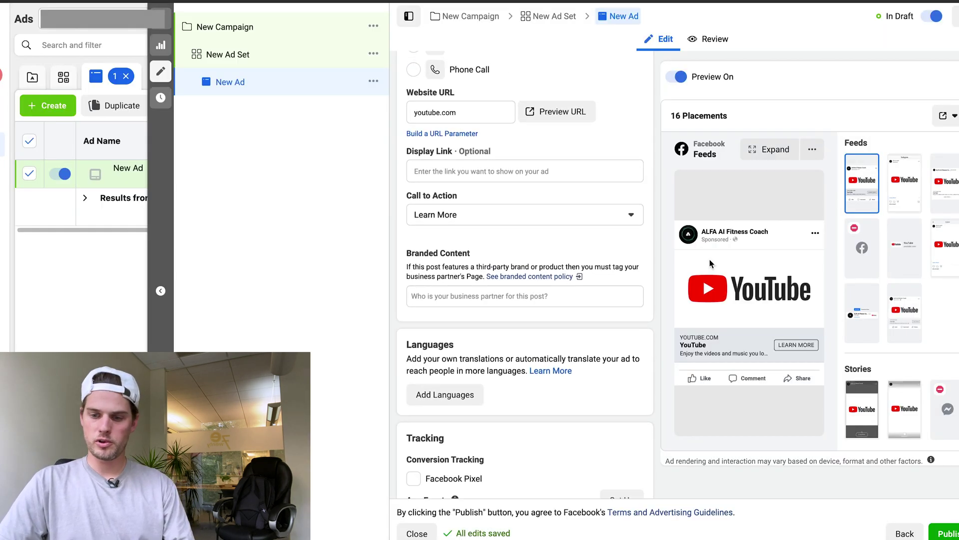
pyautogui.click(947, 534)
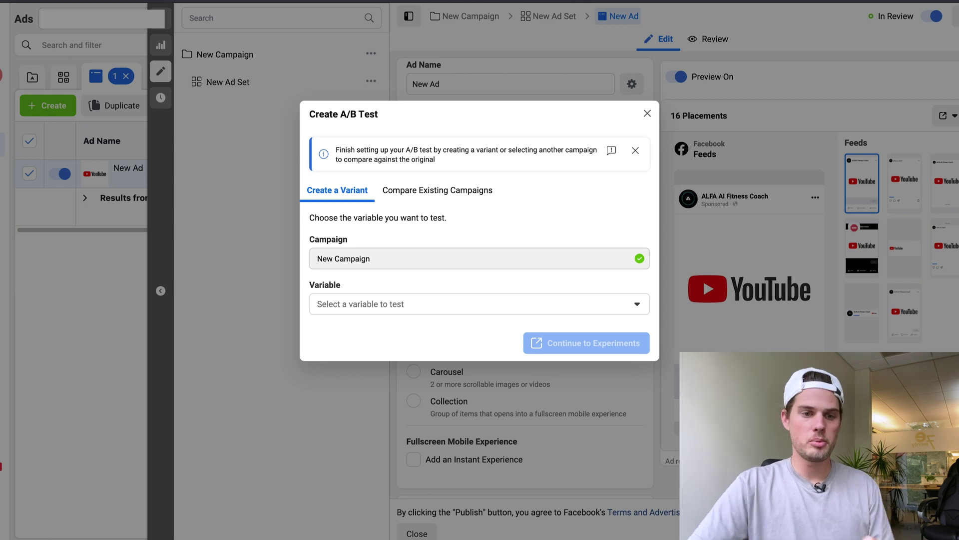
# In Create A/B Test, pick Image as the test variable and continue to Experiments.
pyautogui.doubleClick(320, 114)
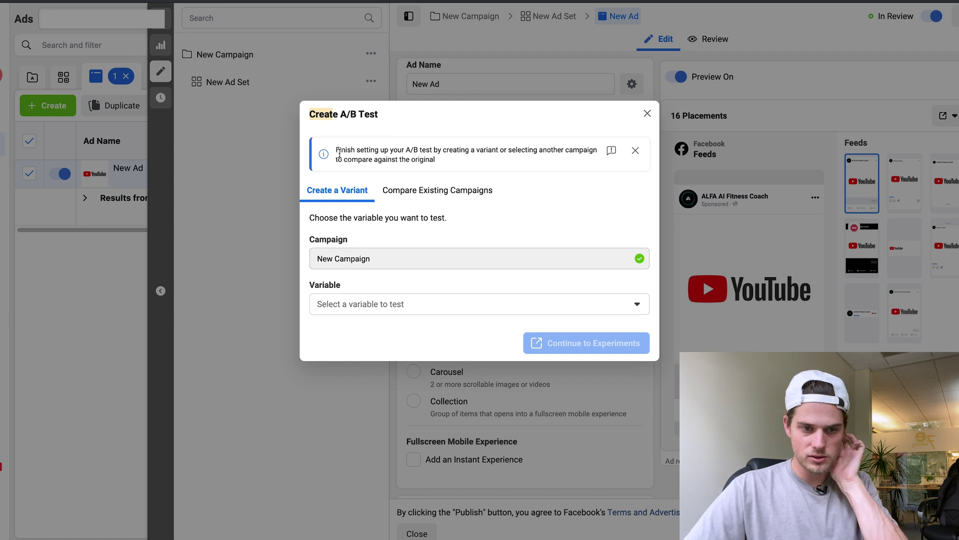
pyautogui.moveTo(336, 150); pyautogui.dragTo(505, 151)
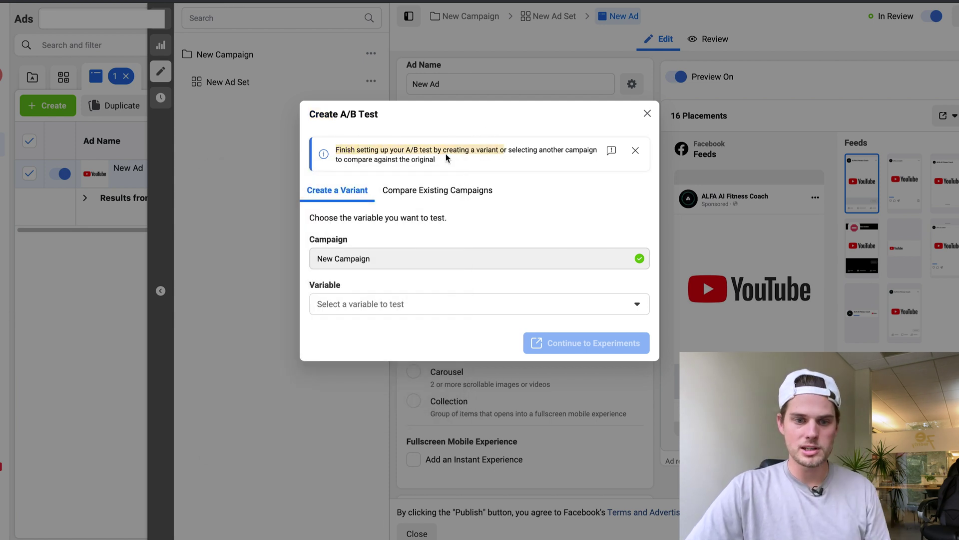
pyautogui.click(446, 158)
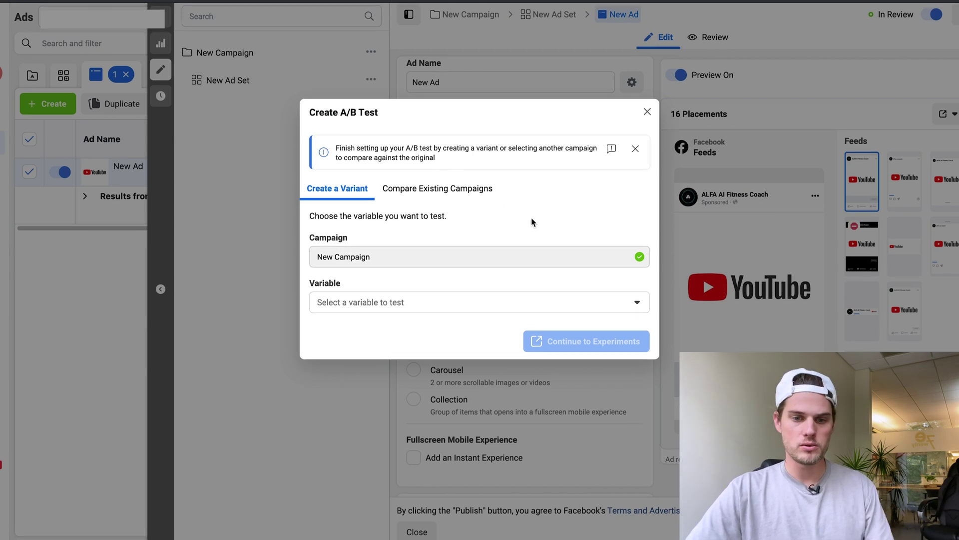
pyautogui.click(637, 304)
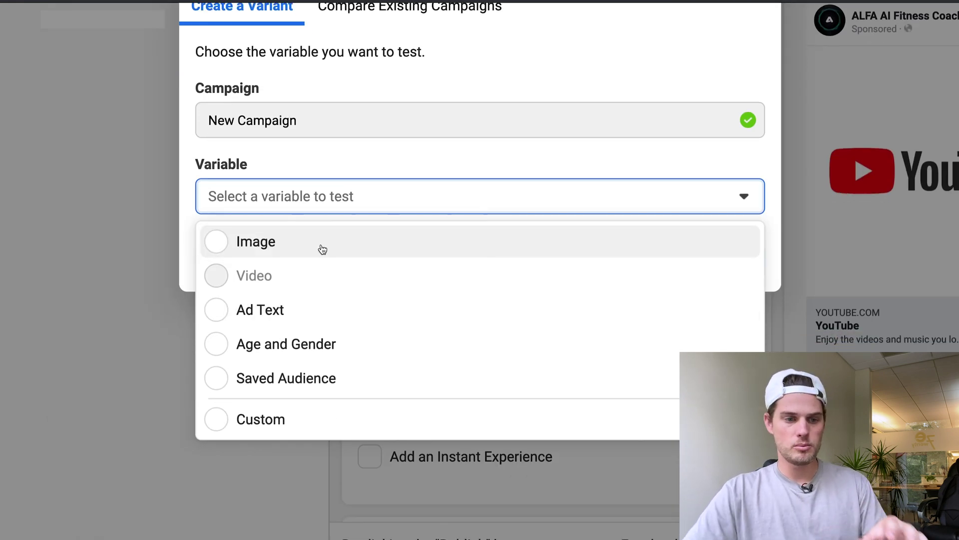
pyautogui.moveTo(252, 275)
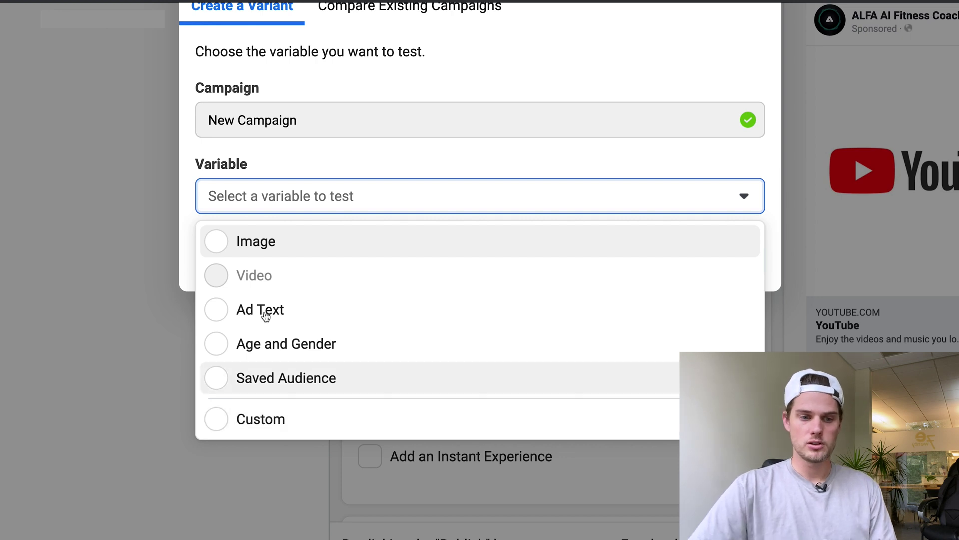
pyautogui.click(254, 246)
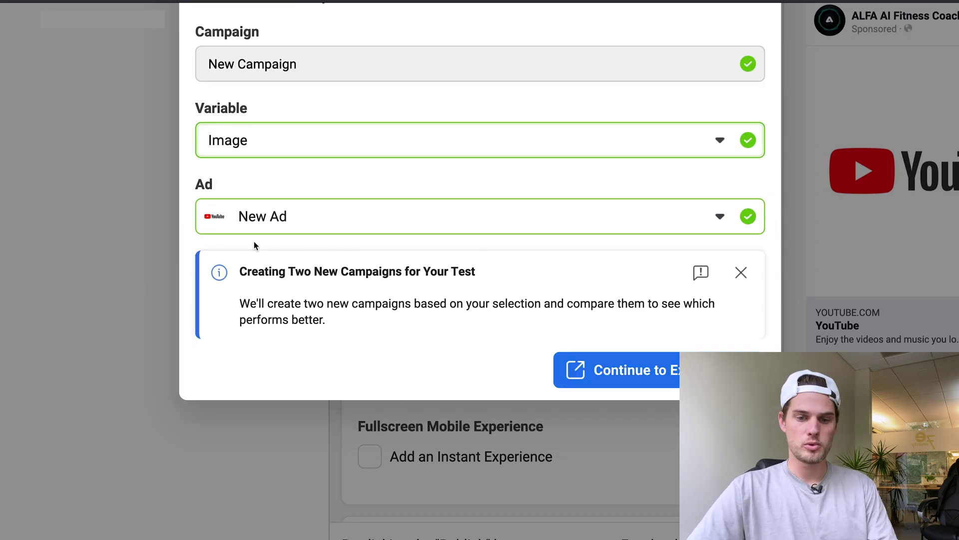
pyautogui.click(659, 371)
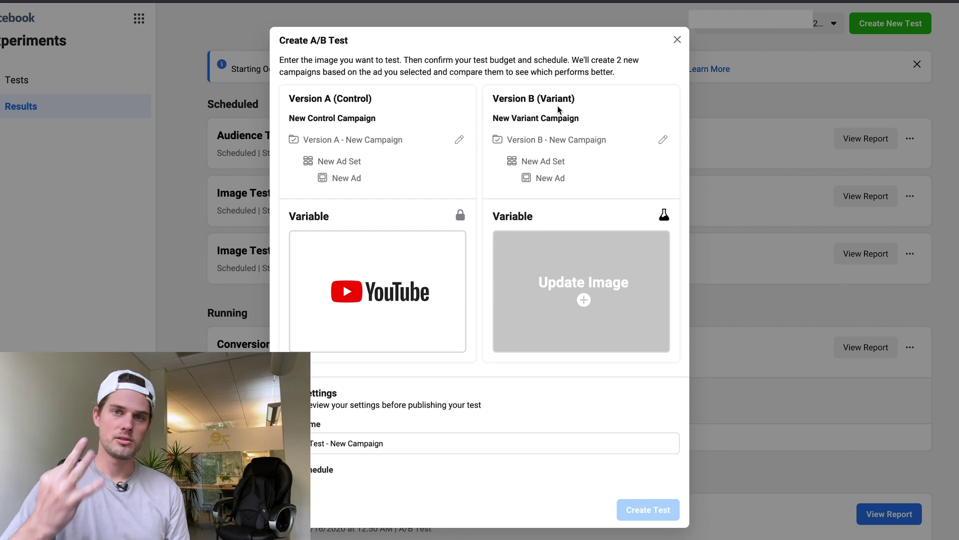
# Give Version B its own photo, different from the control's YouTube image.
pyautogui.scroll(-1, 622, 265)
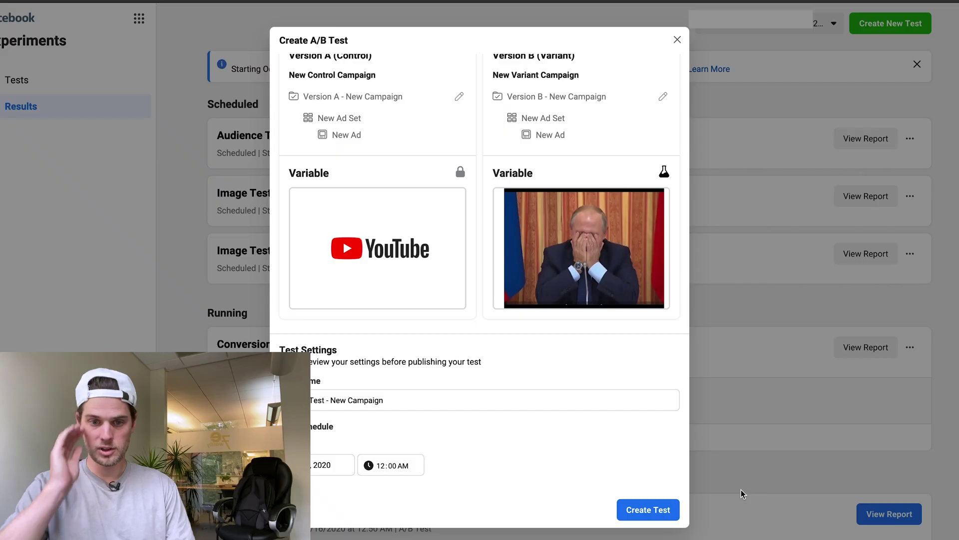
pyautogui.moveTo(581, 302)
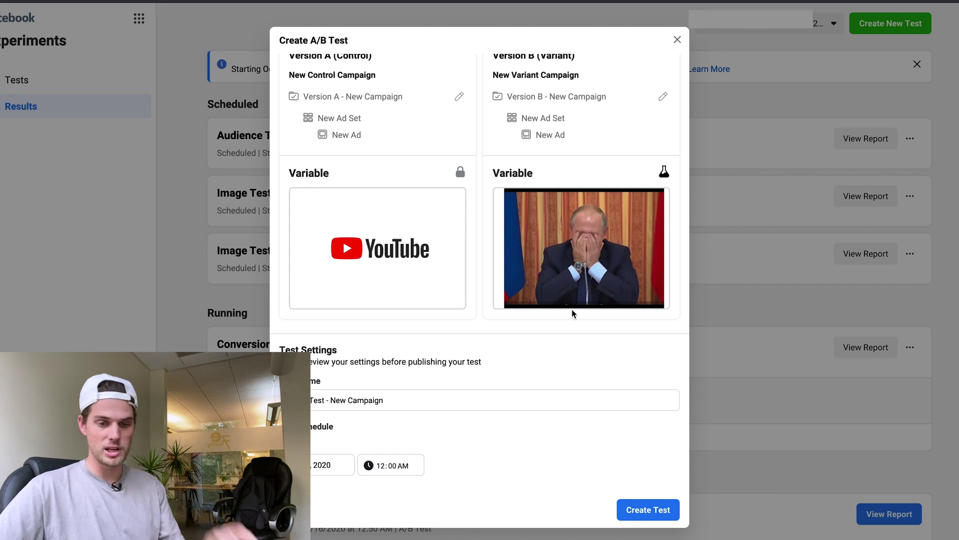
pyautogui.scroll(-3, 440, 350)
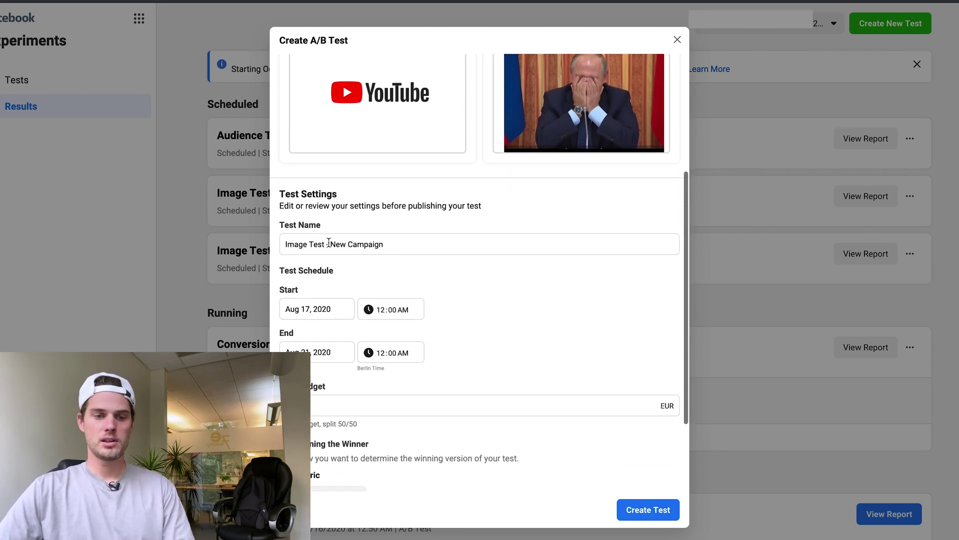
# Review the suggested test name and the €40.00 daily budget split 50/50.
pyautogui.moveTo(285, 244); pyautogui.dragTo(388, 246)
pyautogui.scroll(-2, 434, 294)
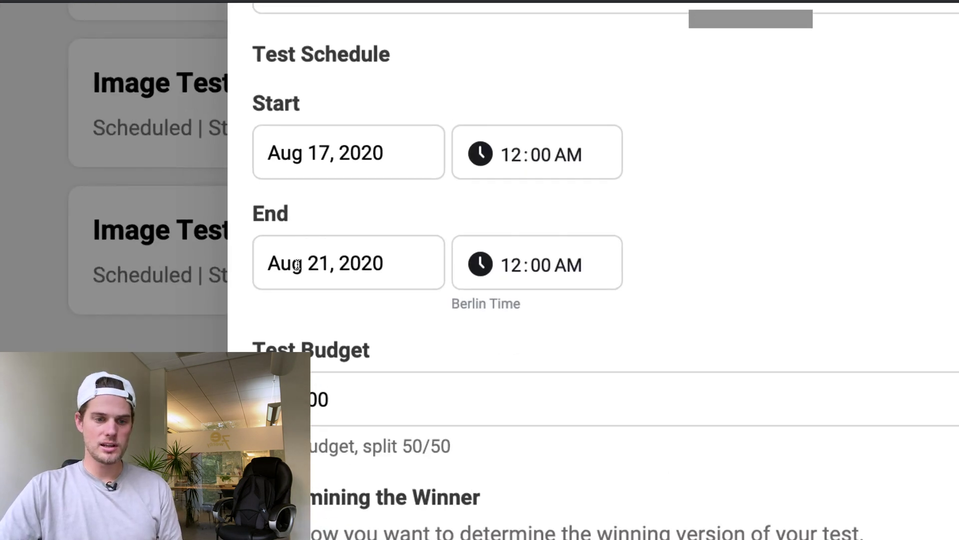
pyautogui.scroll(-1, 297, 265)
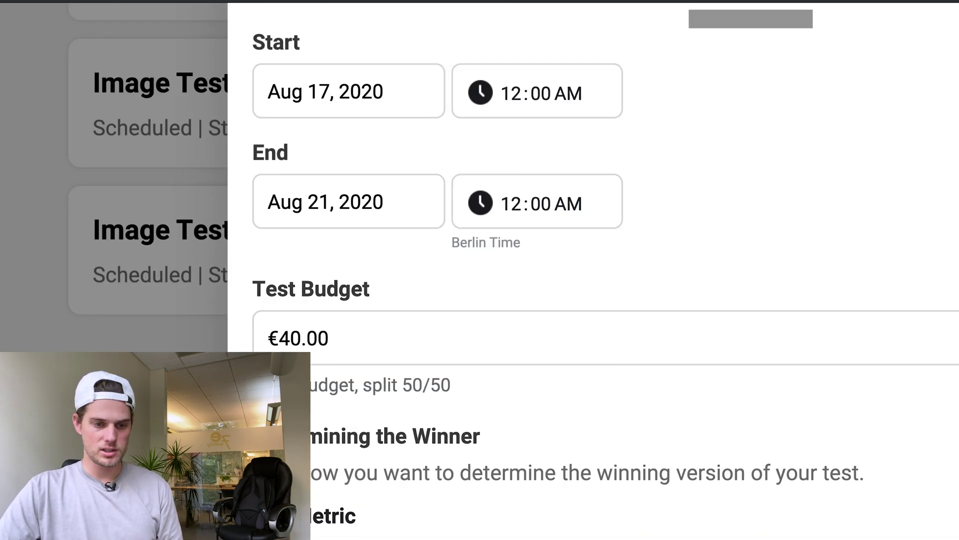
pyautogui.moveTo(254, 385); pyautogui.dragTo(467, 387)
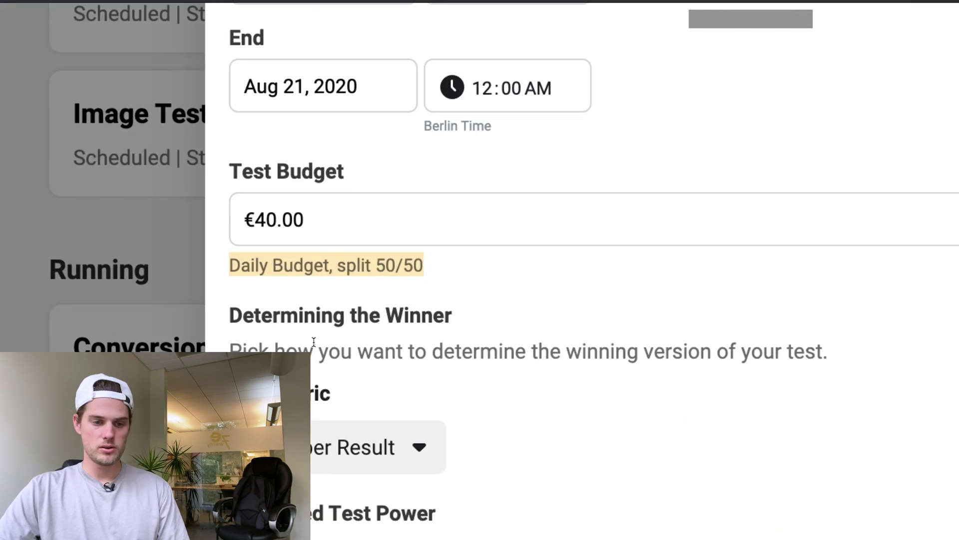
# Keep Cost per Result as the key metric, note 76% test power, and create the test.
pyautogui.click(419, 285)
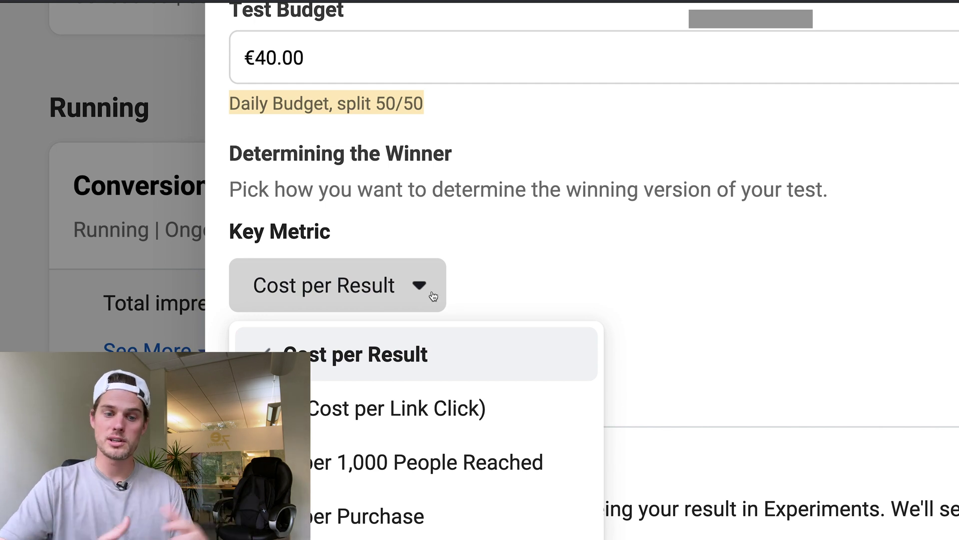
pyautogui.scroll(-2, 433, 296)
pyautogui.scroll(-5, 433, 296)
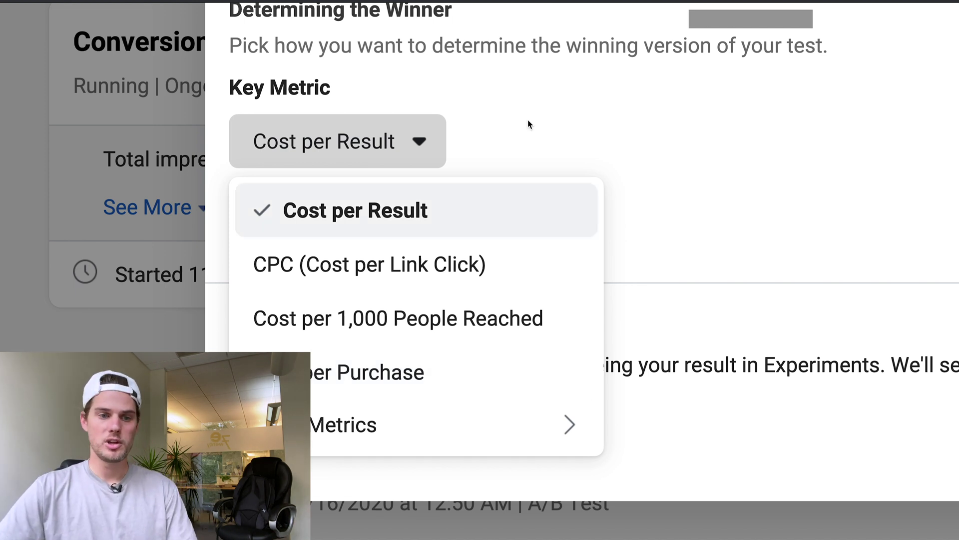
pyautogui.click(458, 233)
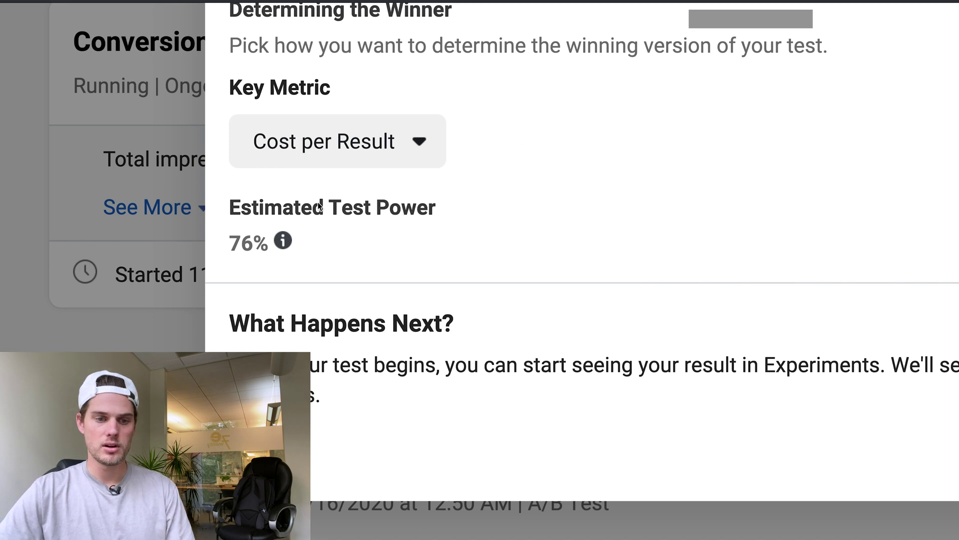
pyautogui.moveTo(230, 209); pyautogui.dragTo(458, 255)
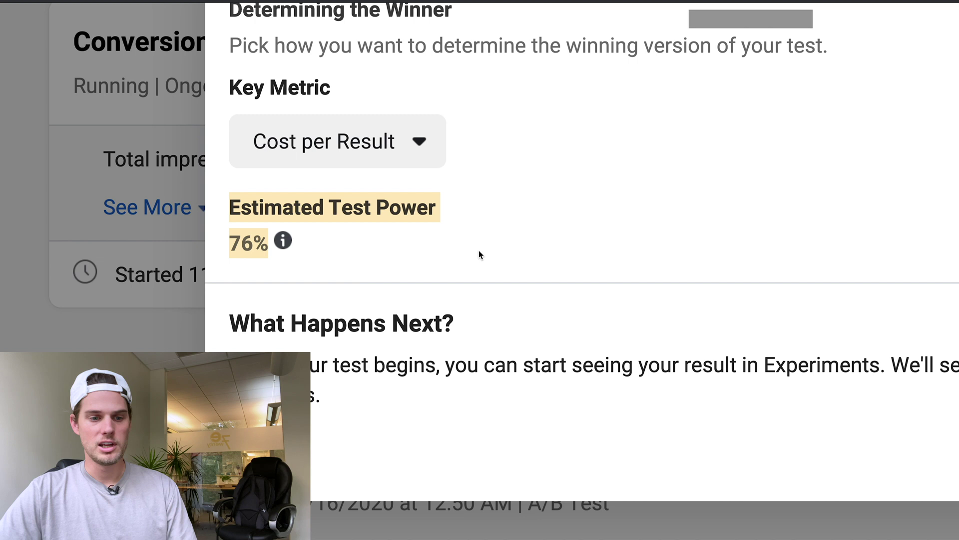
pyautogui.moveTo(352, 246)
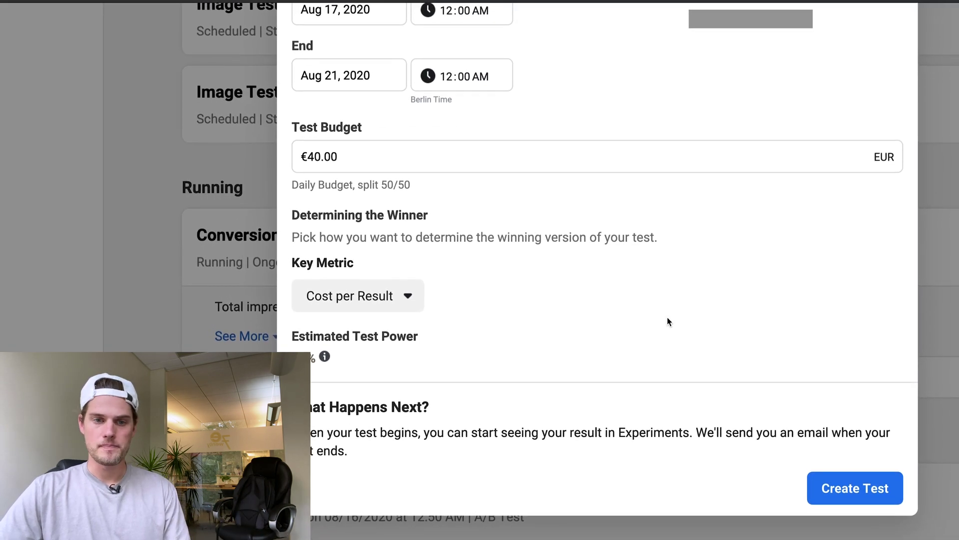
pyautogui.click(857, 491)
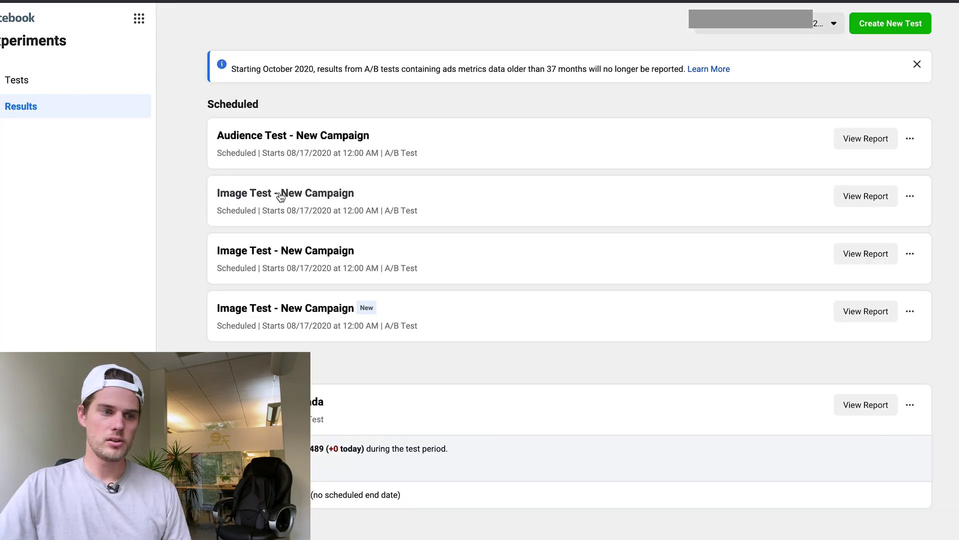
# Return to Ads Manager and open Version B - New Campaign for editing.
pyautogui.click(139, 19)
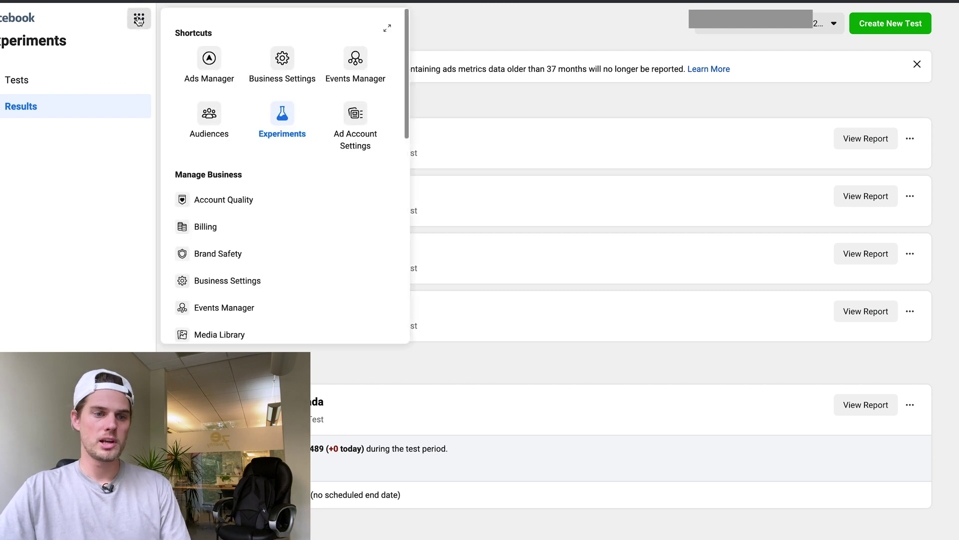
pyautogui.click(209, 59)
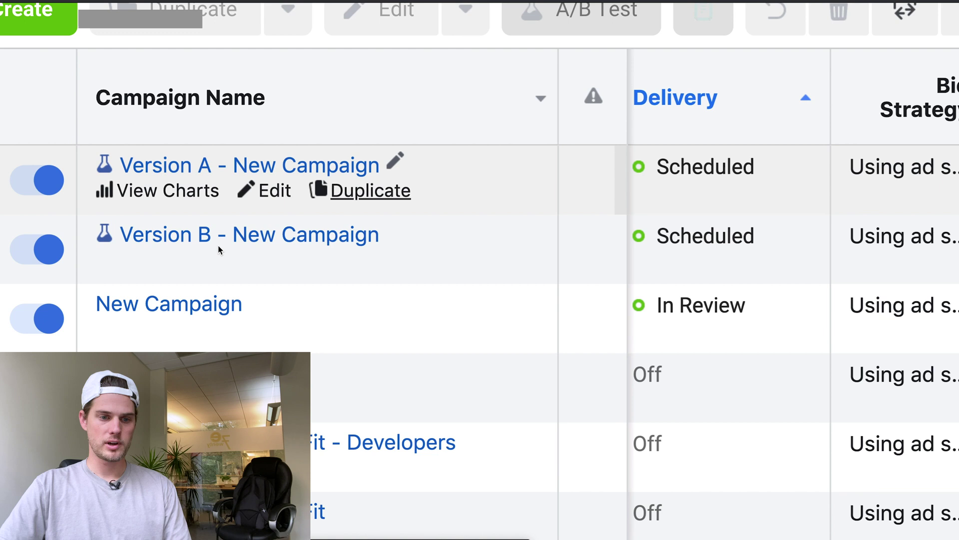
pyautogui.moveTo(259, 245)
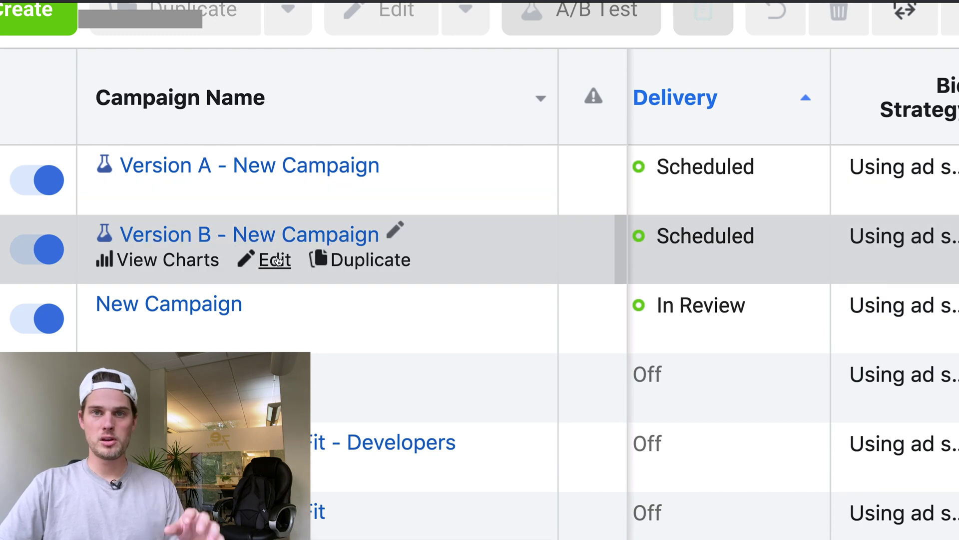
pyautogui.click(276, 259)
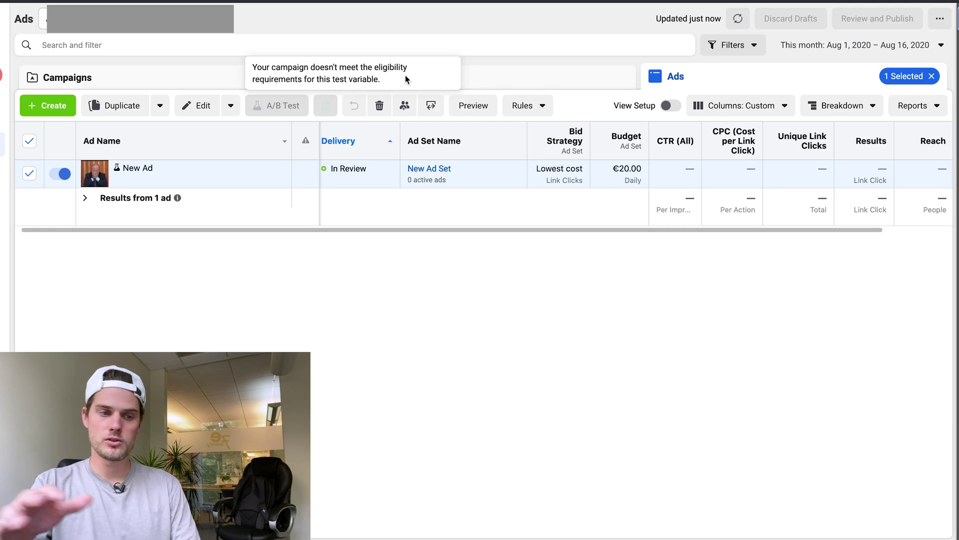
# Switch to the Campaigns list and open New Campaign's ad sets to show New Ad Set.
pyautogui.click(145, 85)
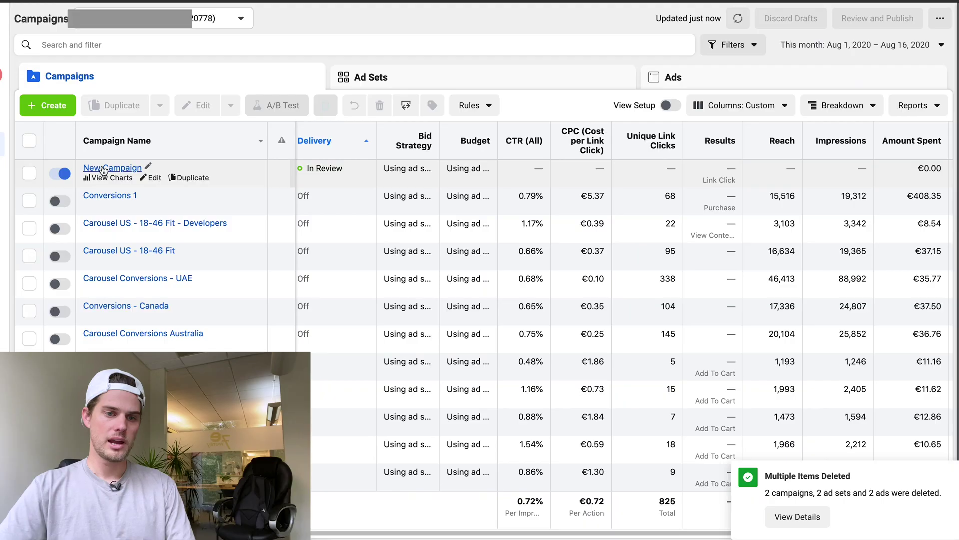
pyautogui.click(103, 169)
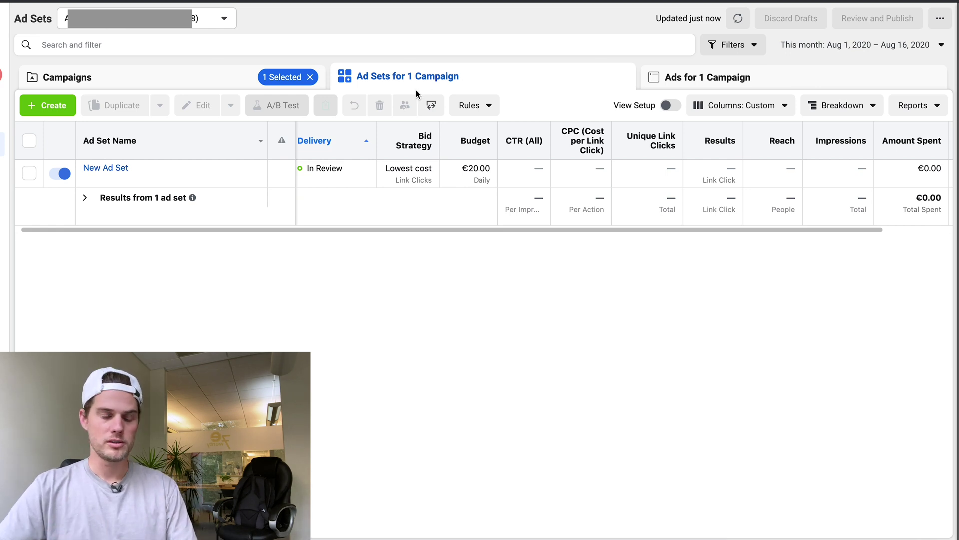
pyautogui.moveTo(131, 185)
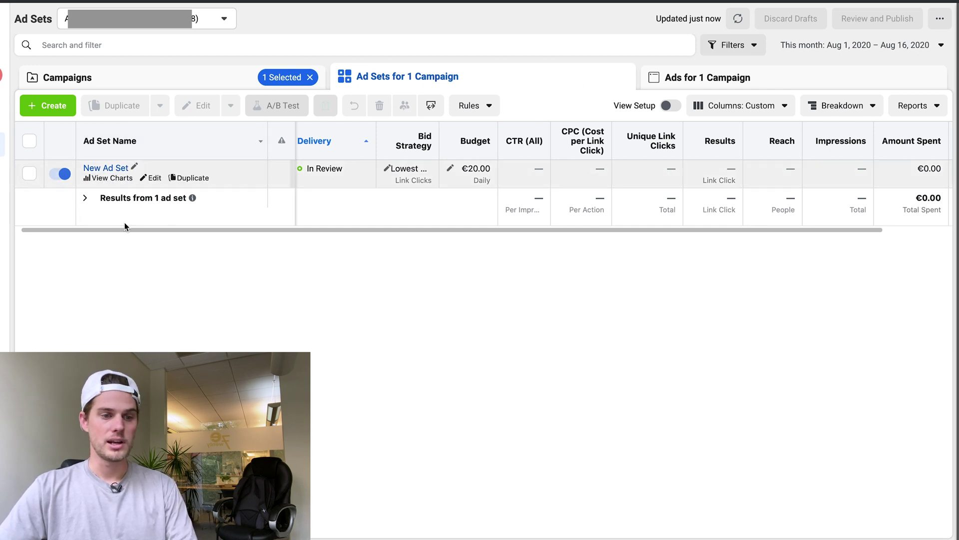
pyautogui.click(192, 179)
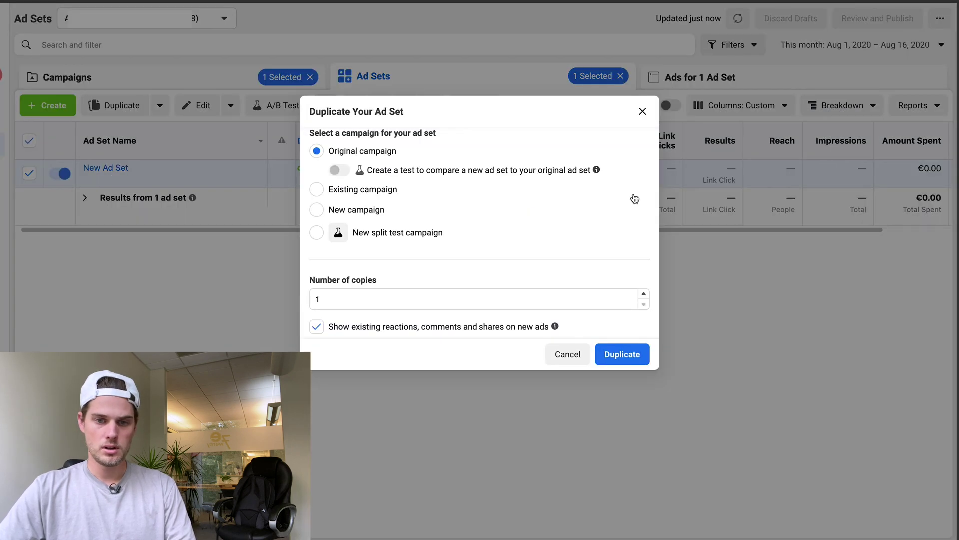
pyautogui.click(638, 110)
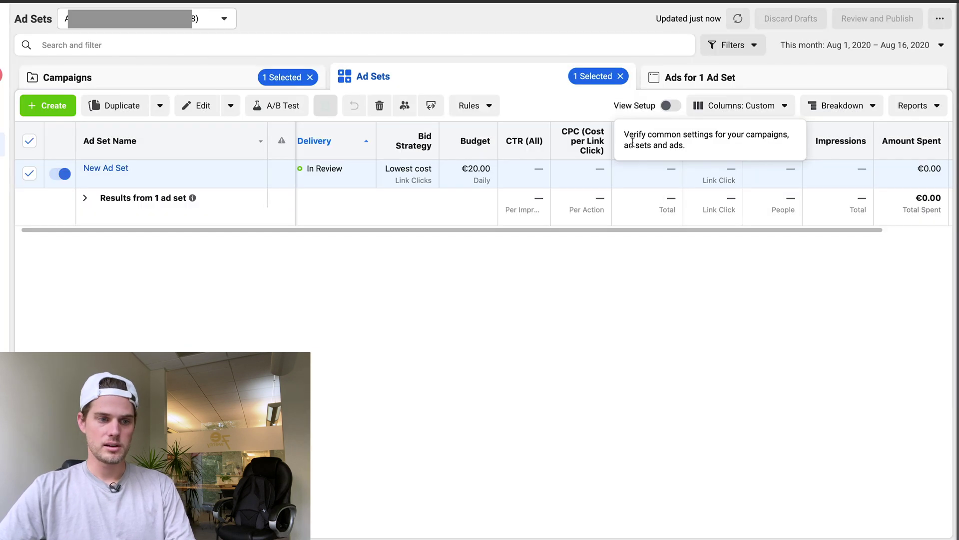
pyautogui.click(29, 174)
pyautogui.click(29, 175)
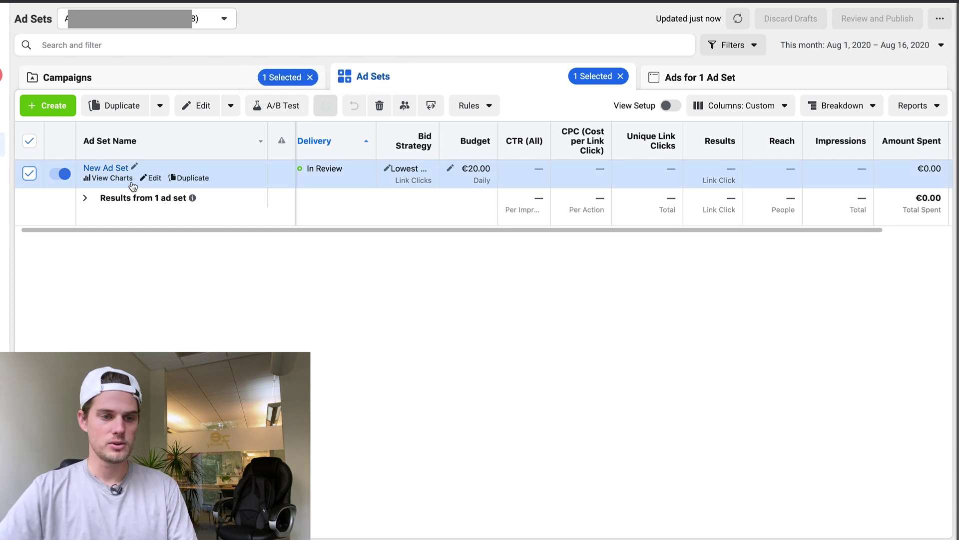
# In the Duplicate options, try a test copy in a new campaign named 'new campaign name'.
pyautogui.click(190, 179)
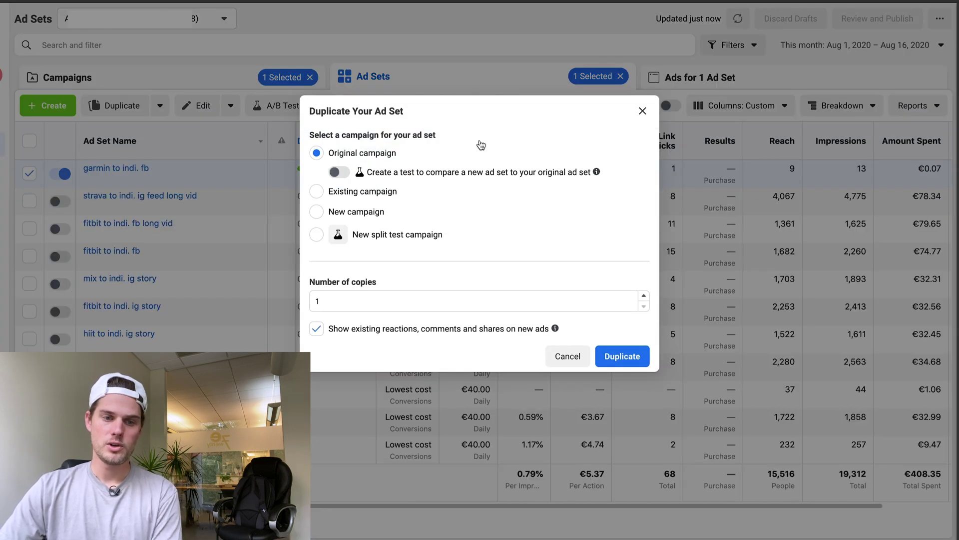
pyautogui.click(343, 175)
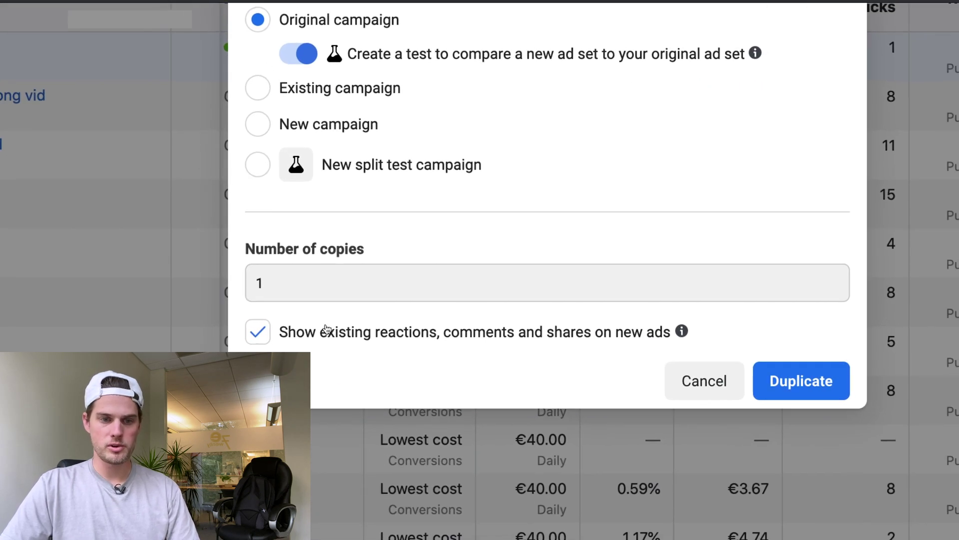
pyautogui.scroll(2, 496, 315)
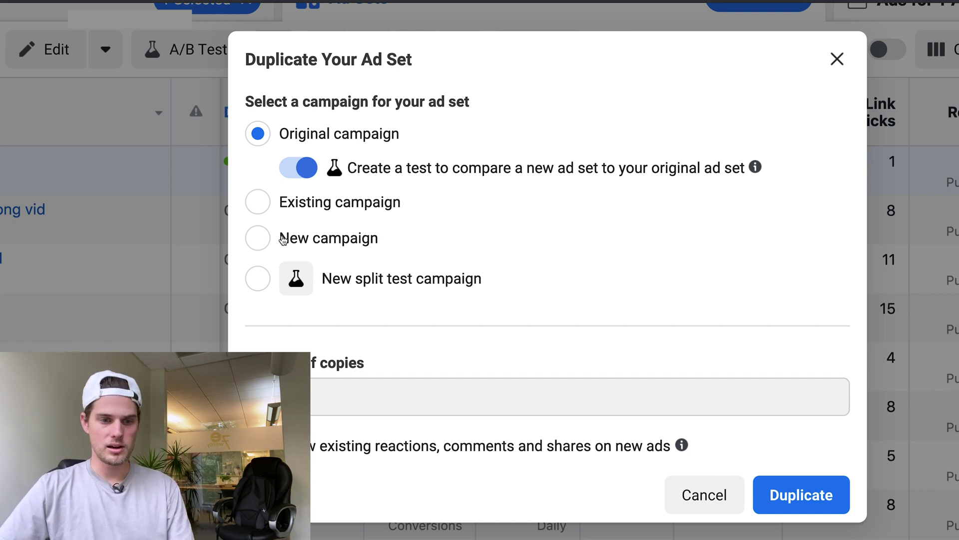
pyautogui.click(258, 238)
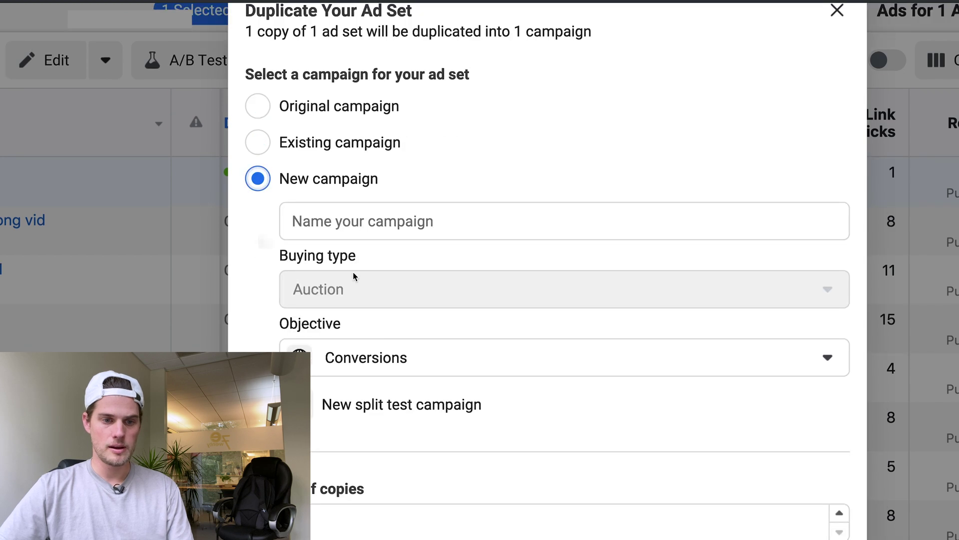
pyautogui.scroll(-1, 353, 272)
pyautogui.click(321, 190)
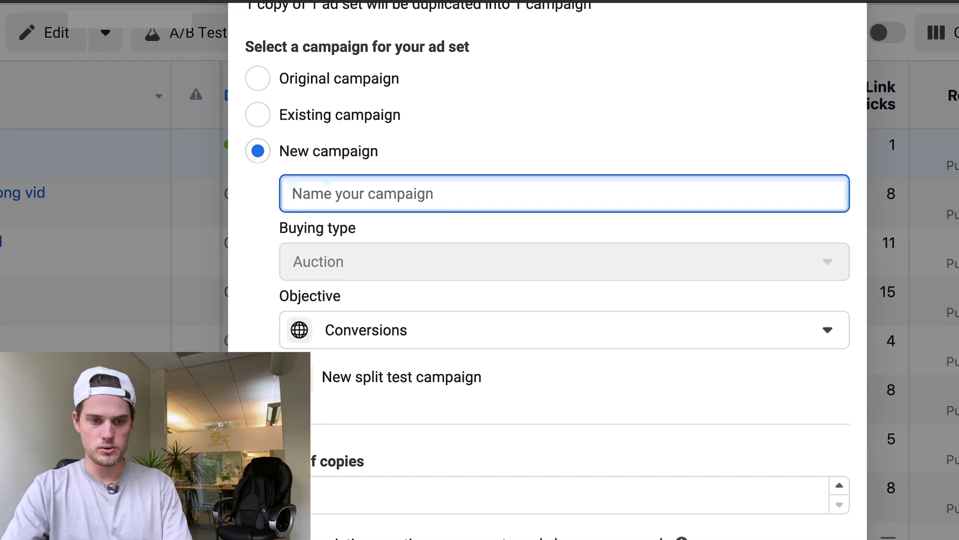
pyautogui.write('new campaign name')
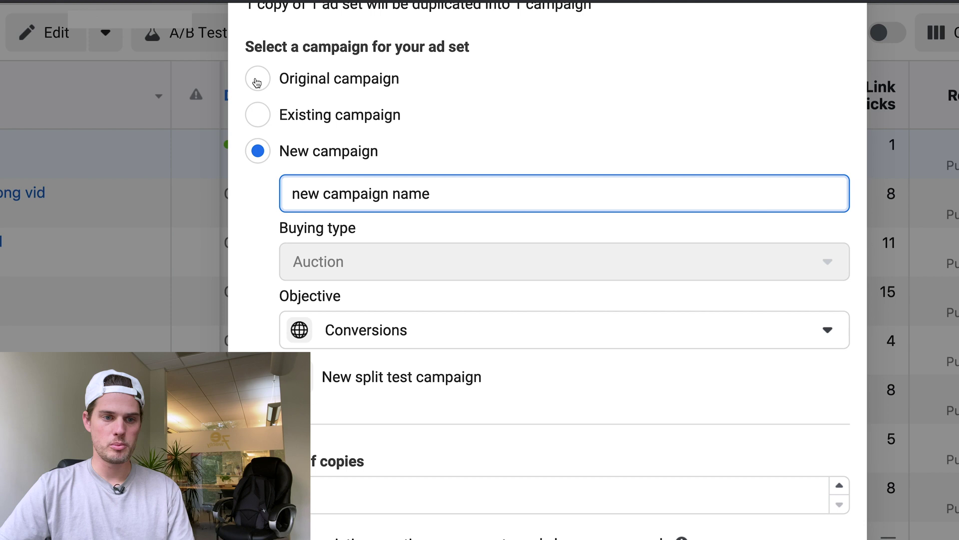
# Duplicate 'garmin to indi. fb' into its original campaign with the A/B comparison test on.
pyautogui.click(257, 83)
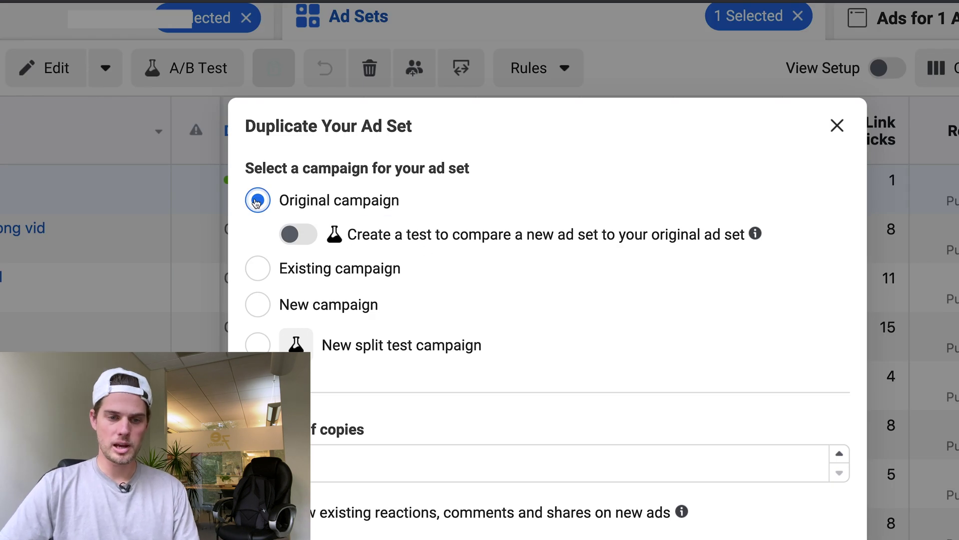
pyautogui.click(308, 238)
pyautogui.scroll(-2, 612, 244)
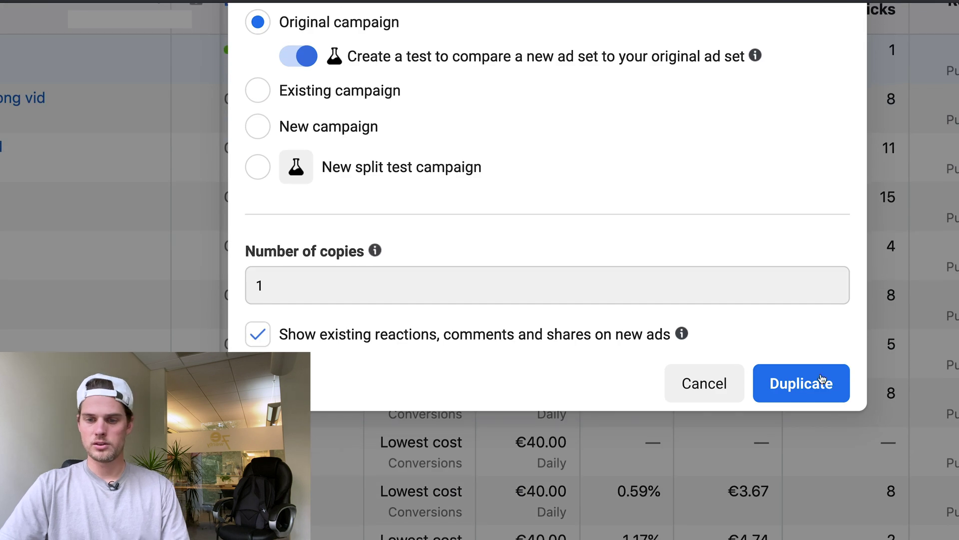
pyautogui.click(796, 385)
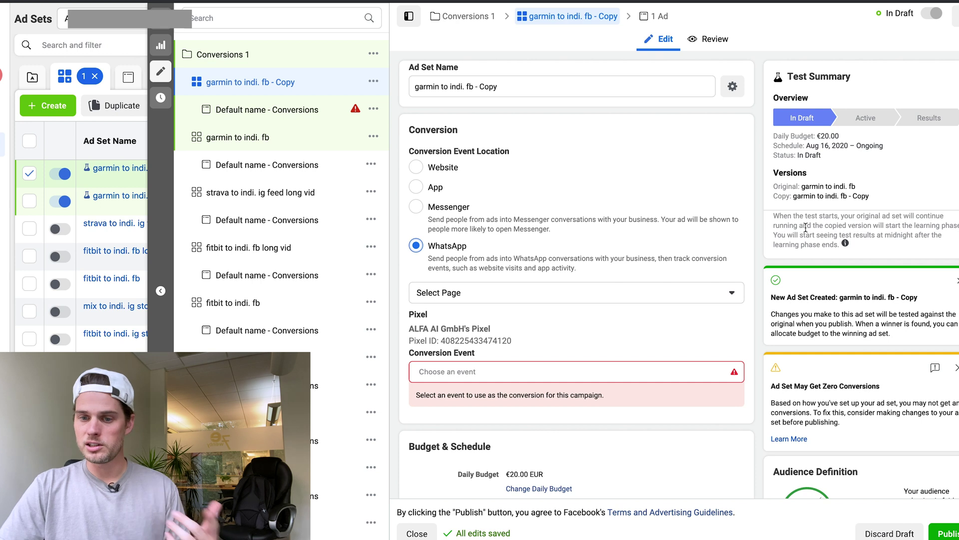
# Set the Audience age dropdowns of 'garmin to indi. fb - Copy' to minimum 15, maximum 21.
pyautogui.scroll(-10, 670, 257)
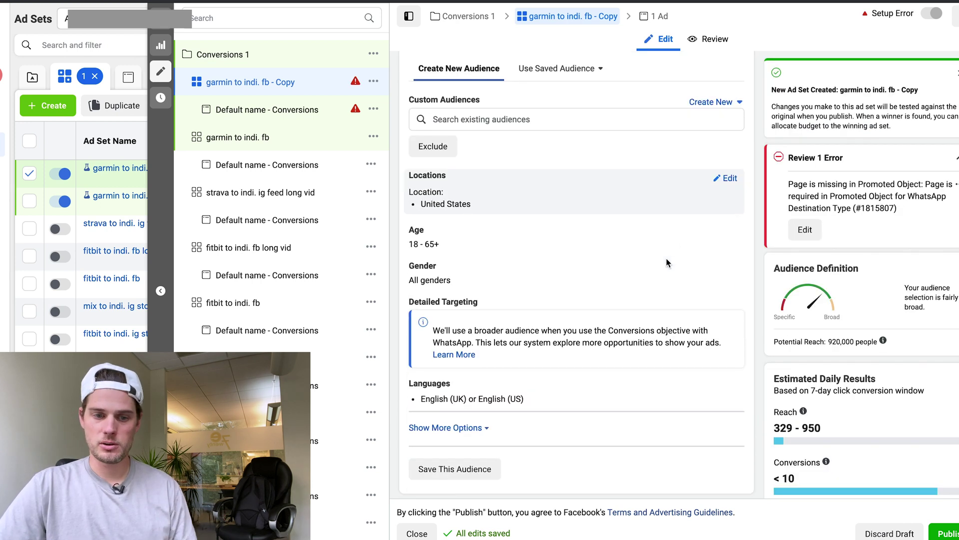
pyautogui.click(725, 235)
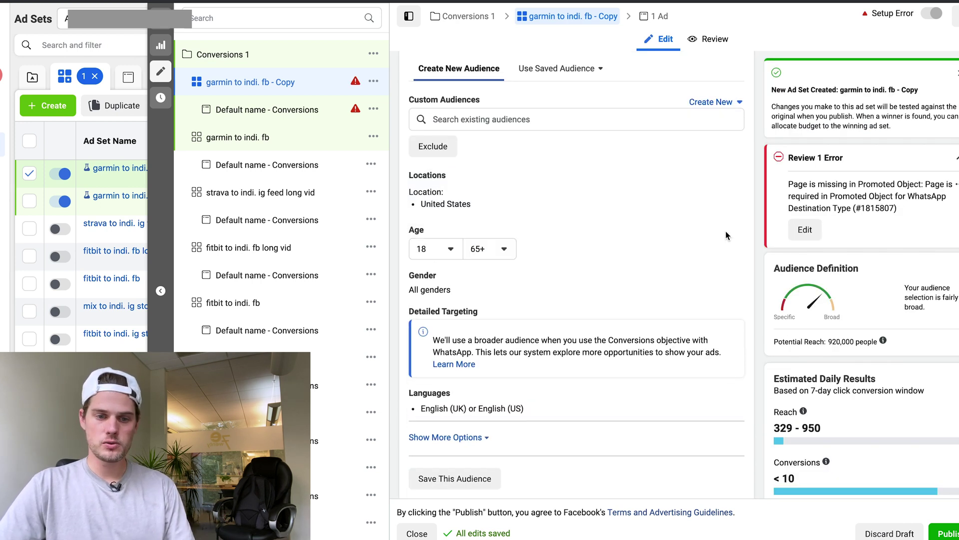
pyautogui.click(492, 246)
pyautogui.scroll(-10, 494, 299)
pyautogui.scroll(10, 491, 319)
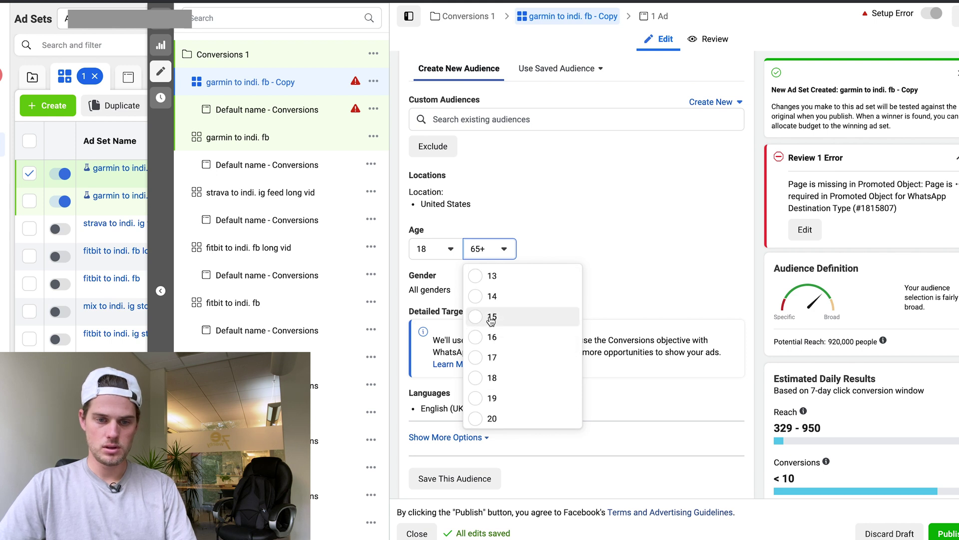
pyautogui.click(491, 317)
pyautogui.scroll(-2, 495, 350)
pyautogui.click(497, 357)
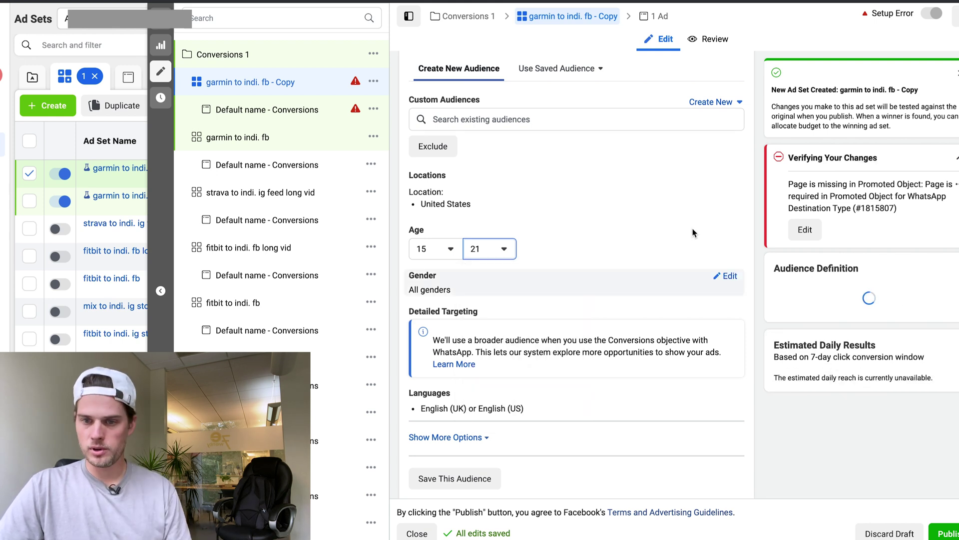
# Change the copy ad set's budget from €5.00 to €10.00, splitting the €20.00 daily budget evenly.
pyautogui.scroll(8, 557, 242)
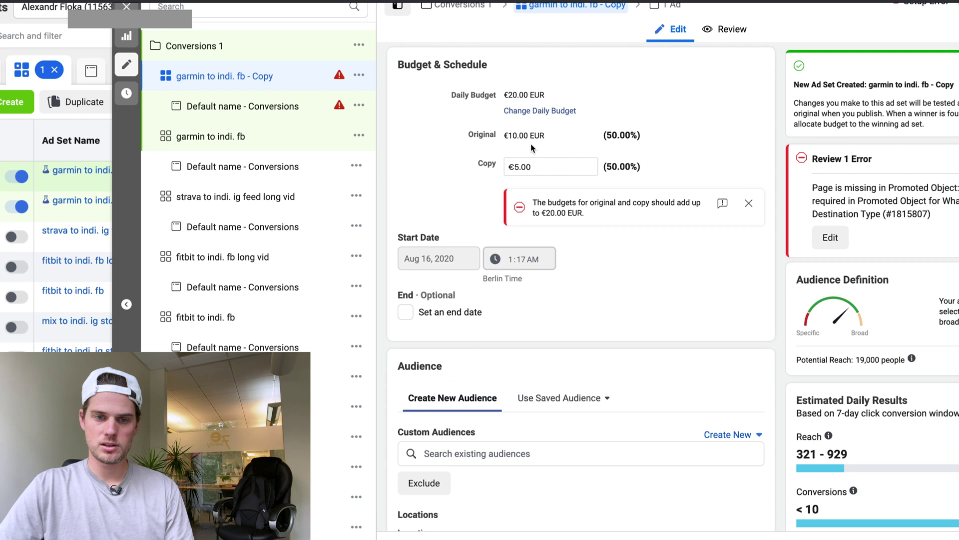
pyautogui.scroll(2, 531, 144)
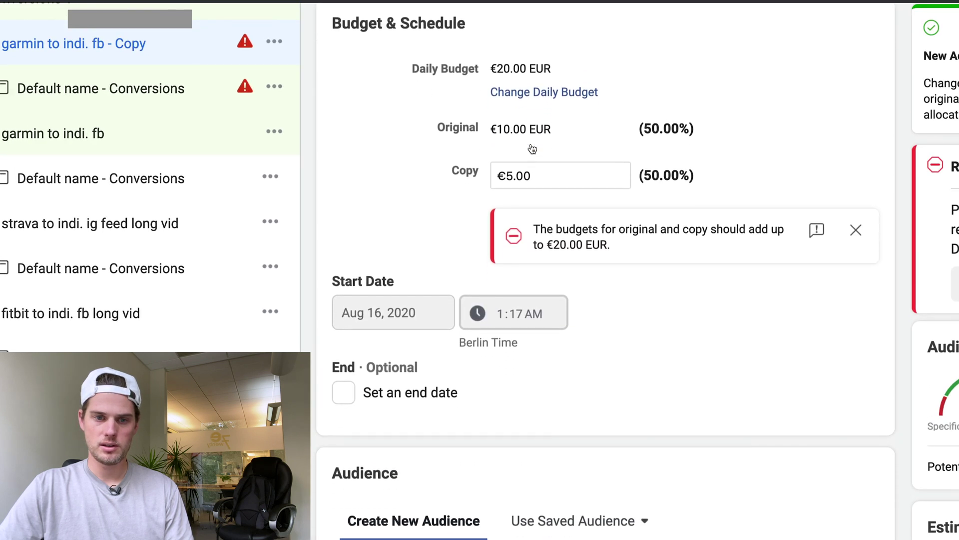
pyautogui.scroll(-1, 584, 154)
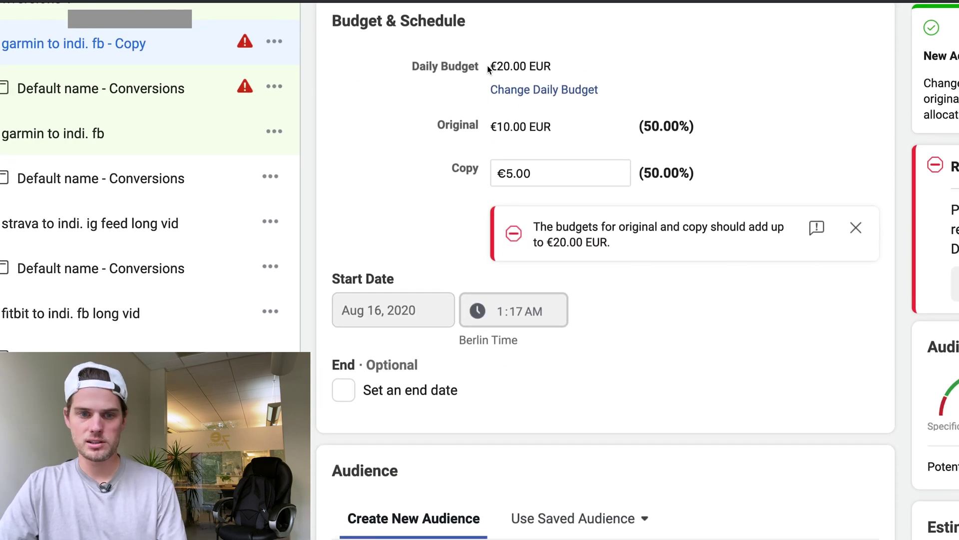
pyautogui.moveTo(492, 66); pyautogui.dragTo(576, 70)
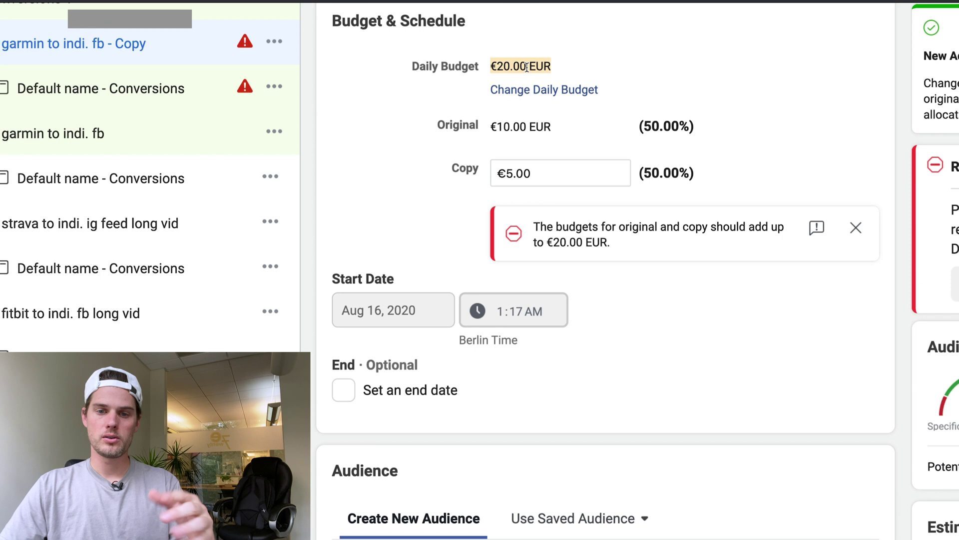
pyautogui.click(533, 171)
pyautogui.hotkey('ctrl', 'a')
pyautogui.write('10')
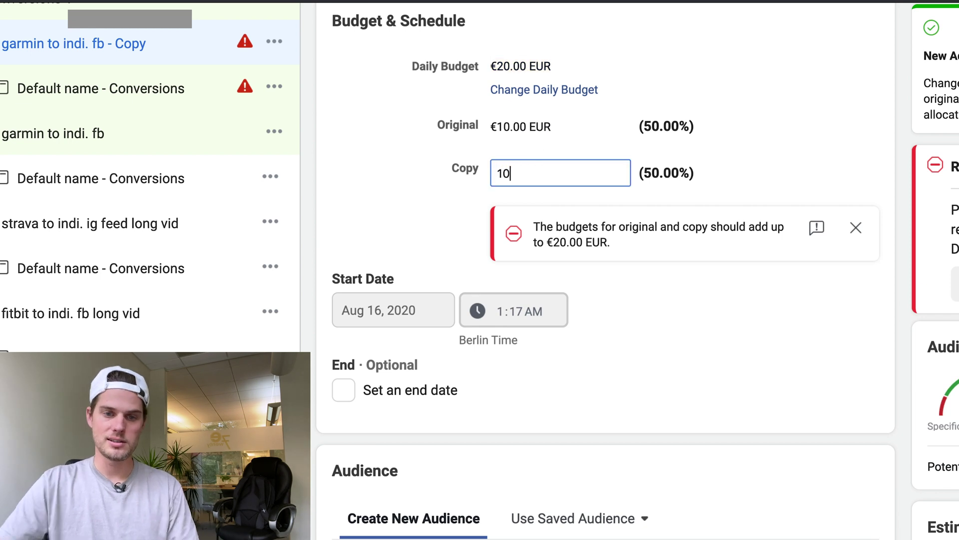
pyautogui.click(368, 145)
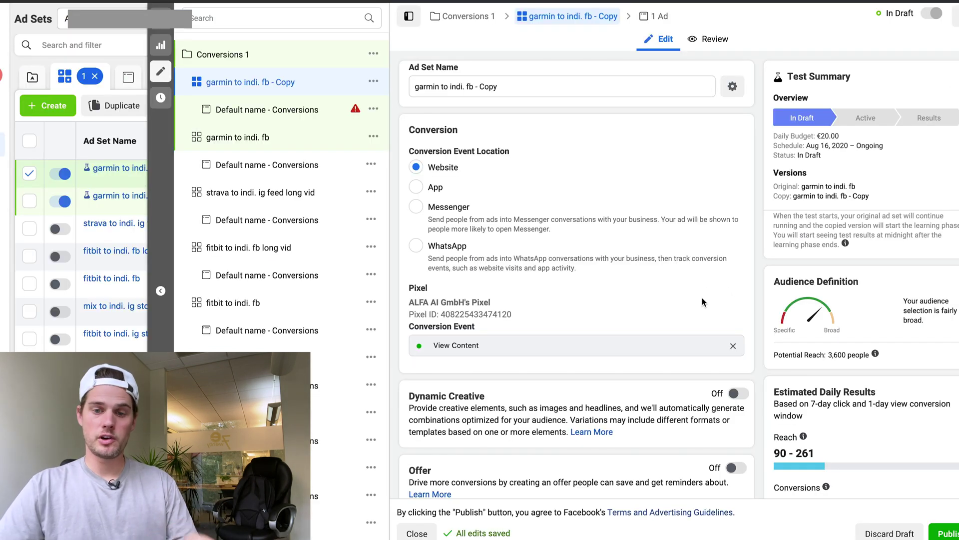
# Check the test indicator on the garmin to indi. fb row in the ad sets table.
pyautogui.scroll(-2, 702, 297)
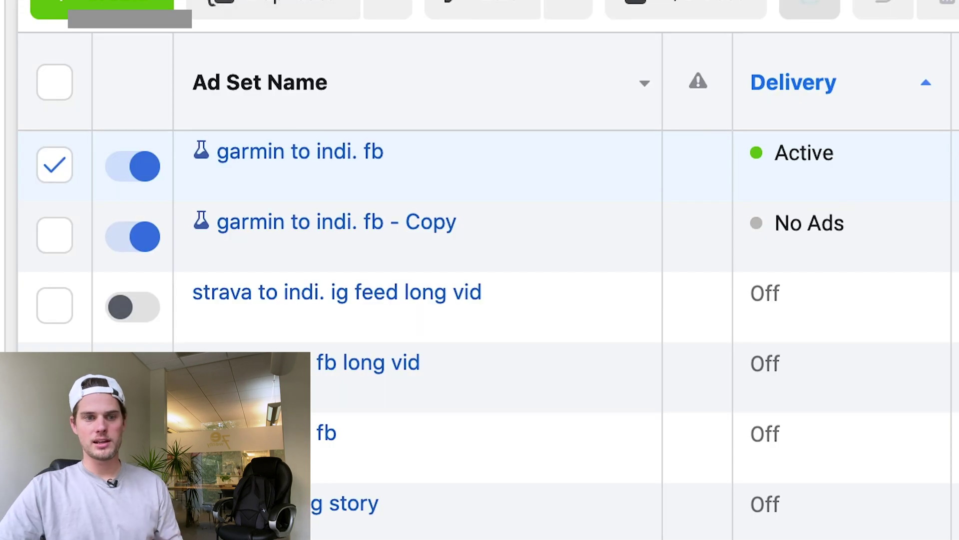
pyautogui.moveTo(235, 165)
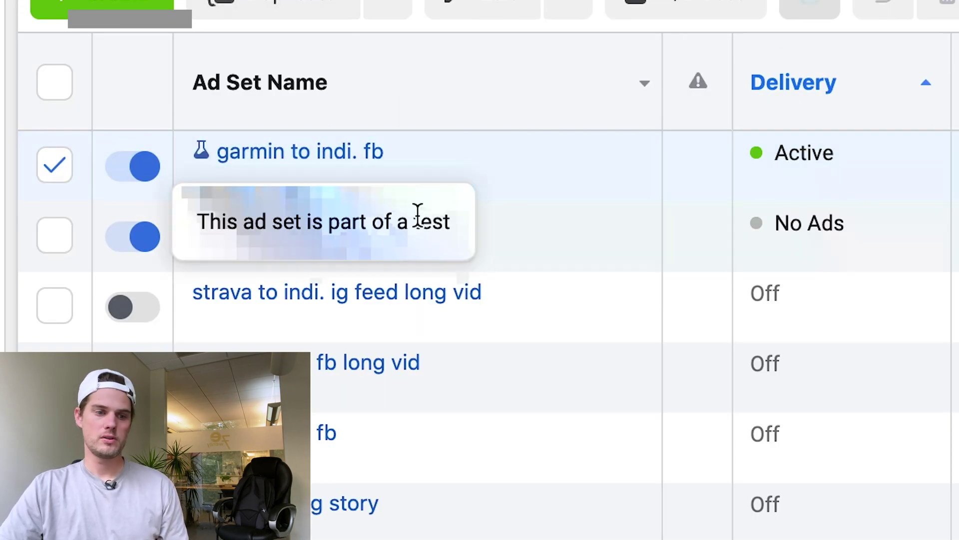